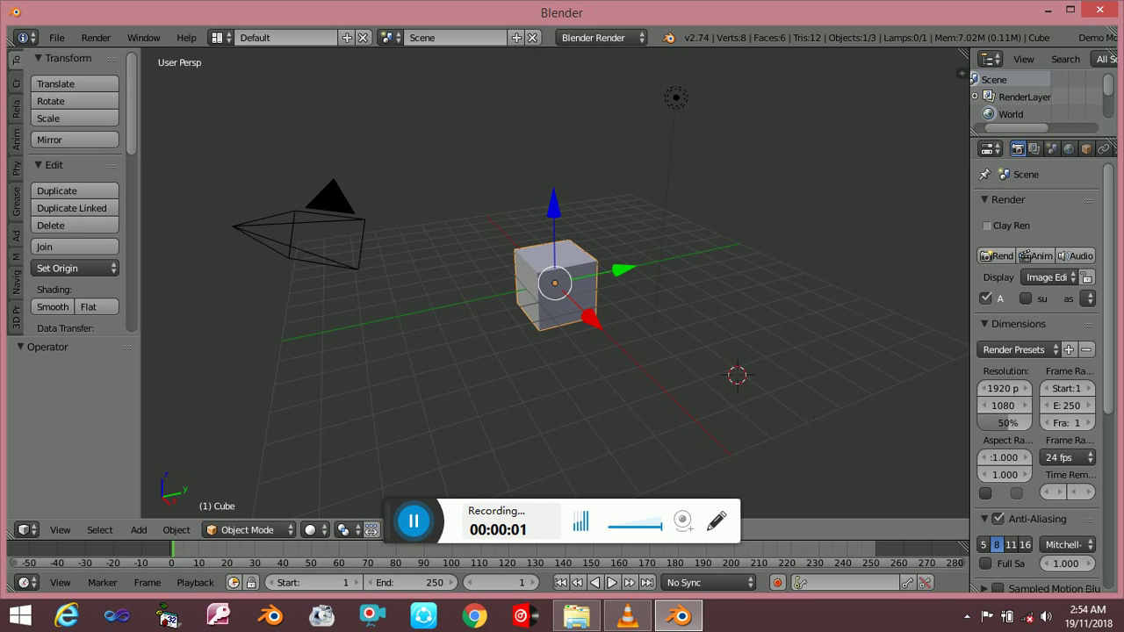
- Delete the default cube, reset the 3D cursor to the world origin, and switch to front view
key("x")
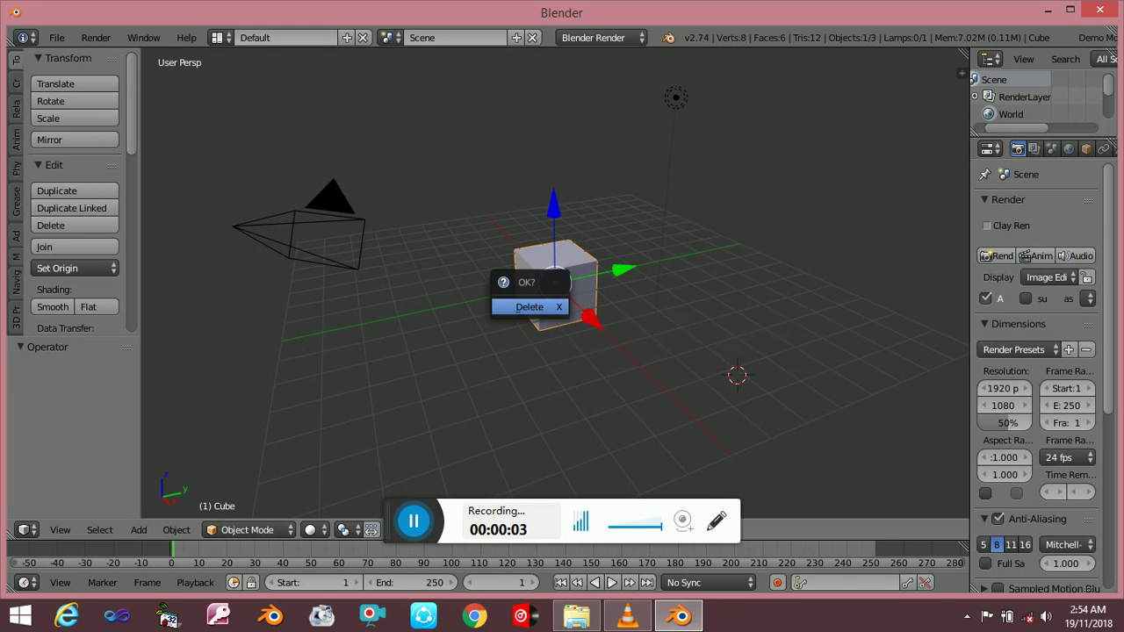
left_click(534, 303)
left_click(552, 282)
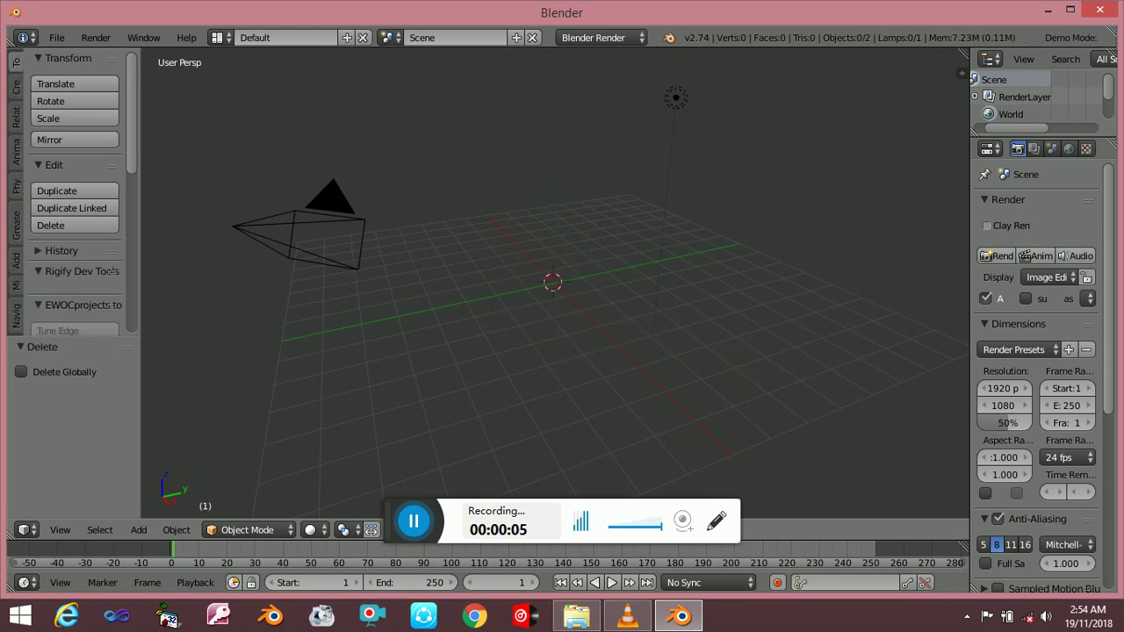
key("KP_1")
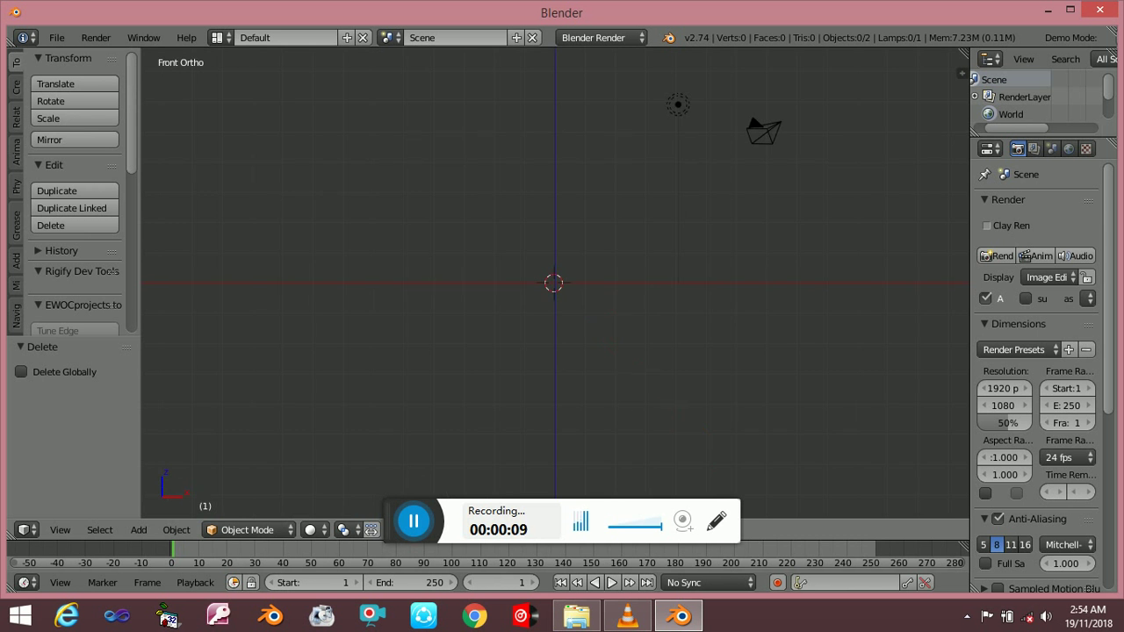
- Briefly preview rendered shading, then return to solid shading
key("shift+z")
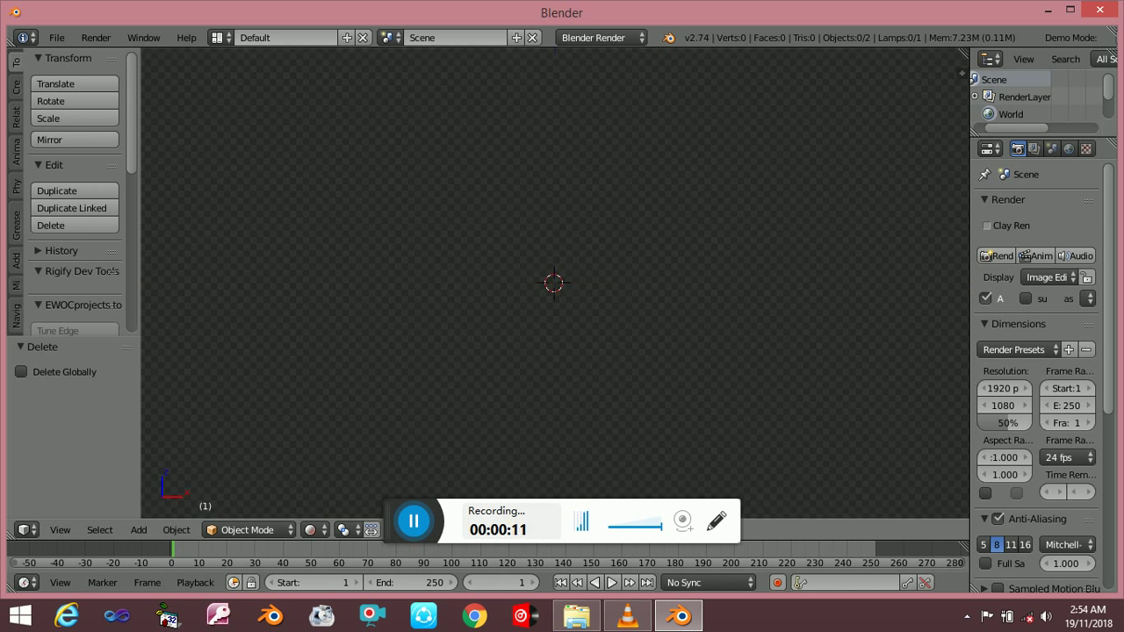
key("shift+z")
key("shift+a")
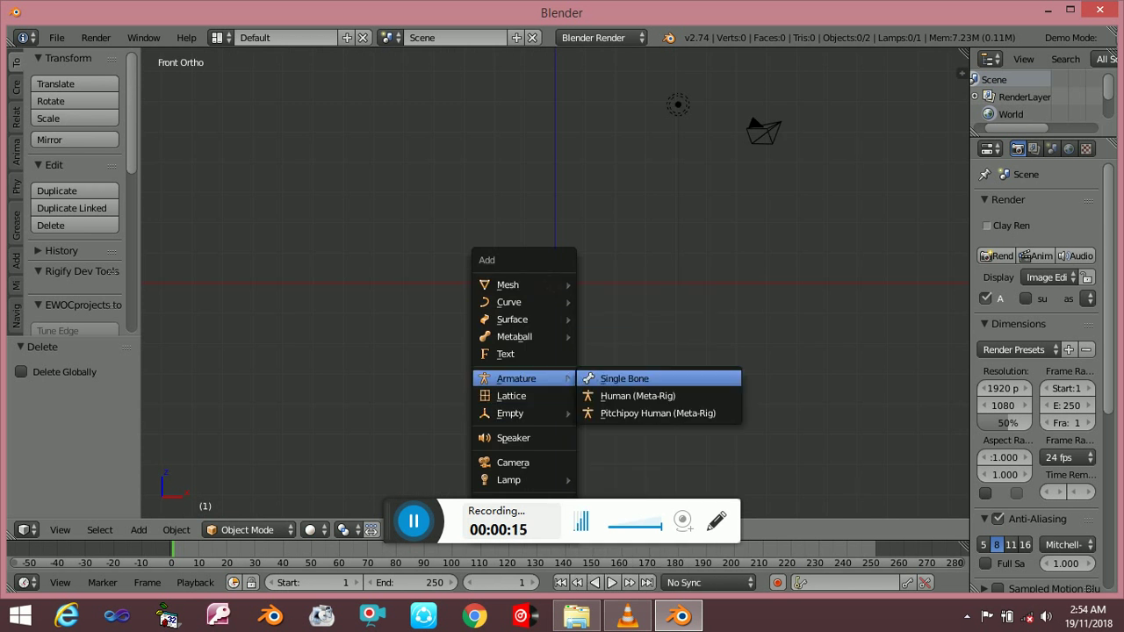
- Add a single bone at the origin, rotate it about 86° to lie flat, and extrude a second bone
key("Return")
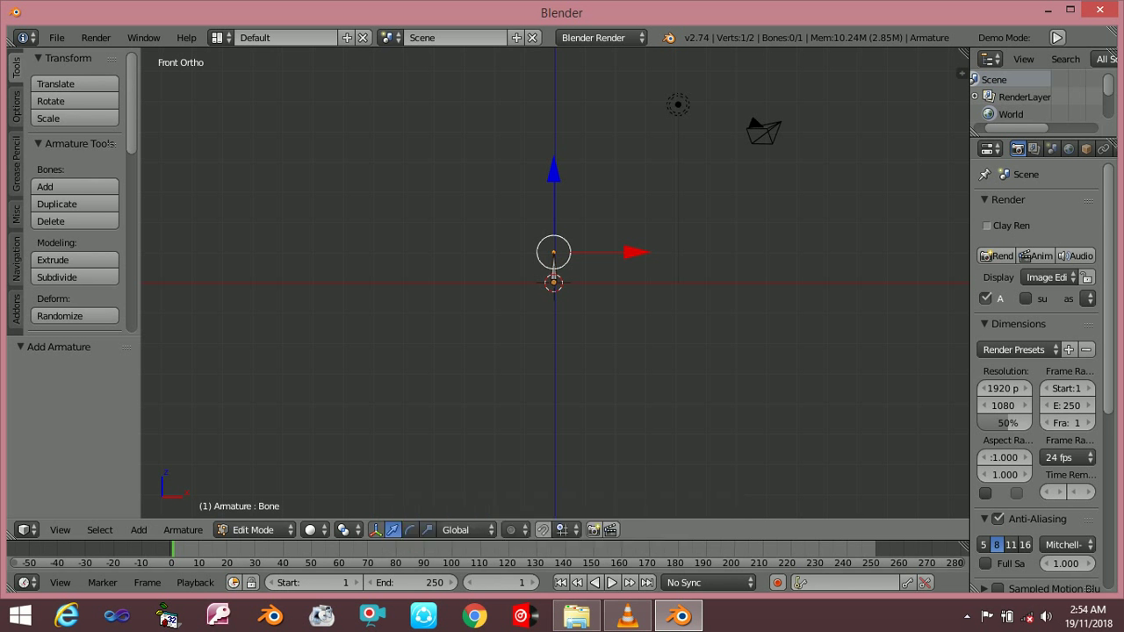
key("r")
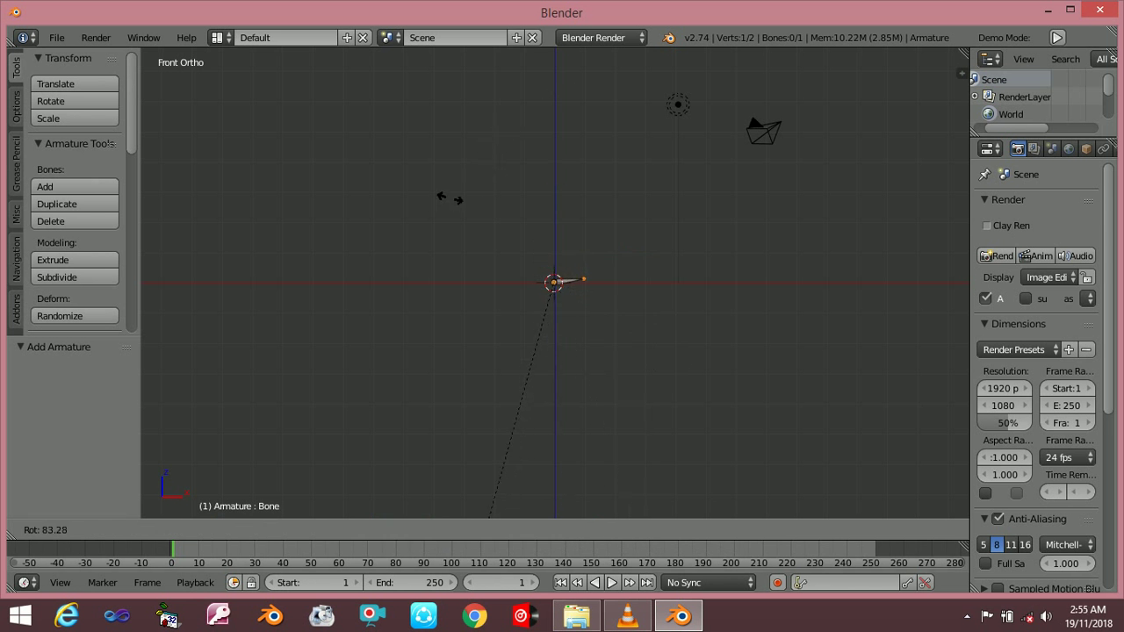
left_click(397, 422)
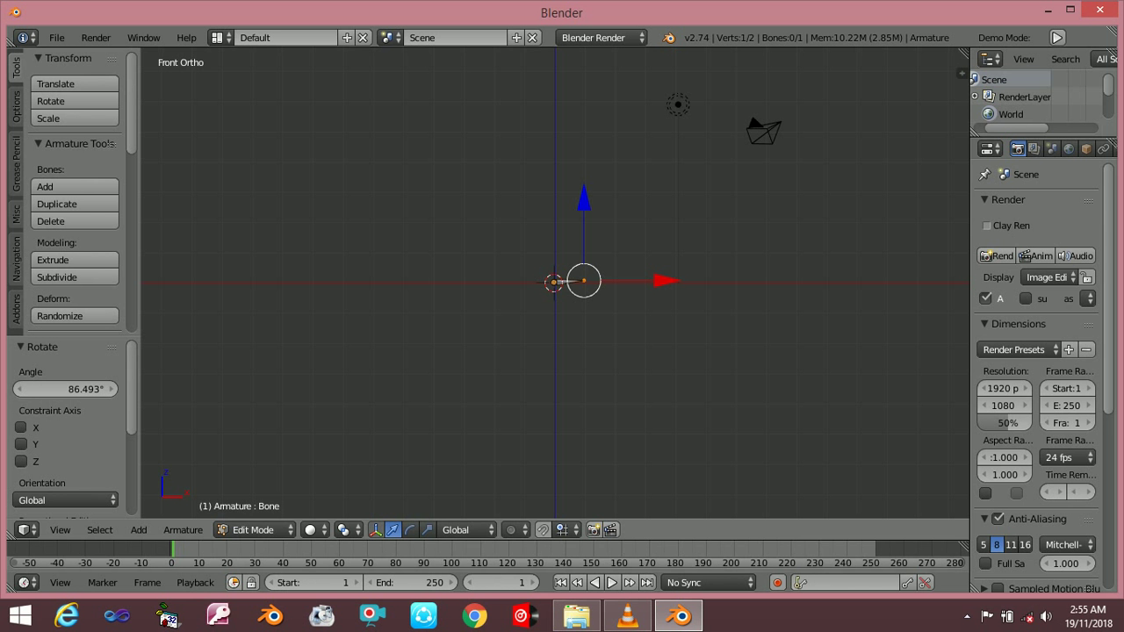
key("e")
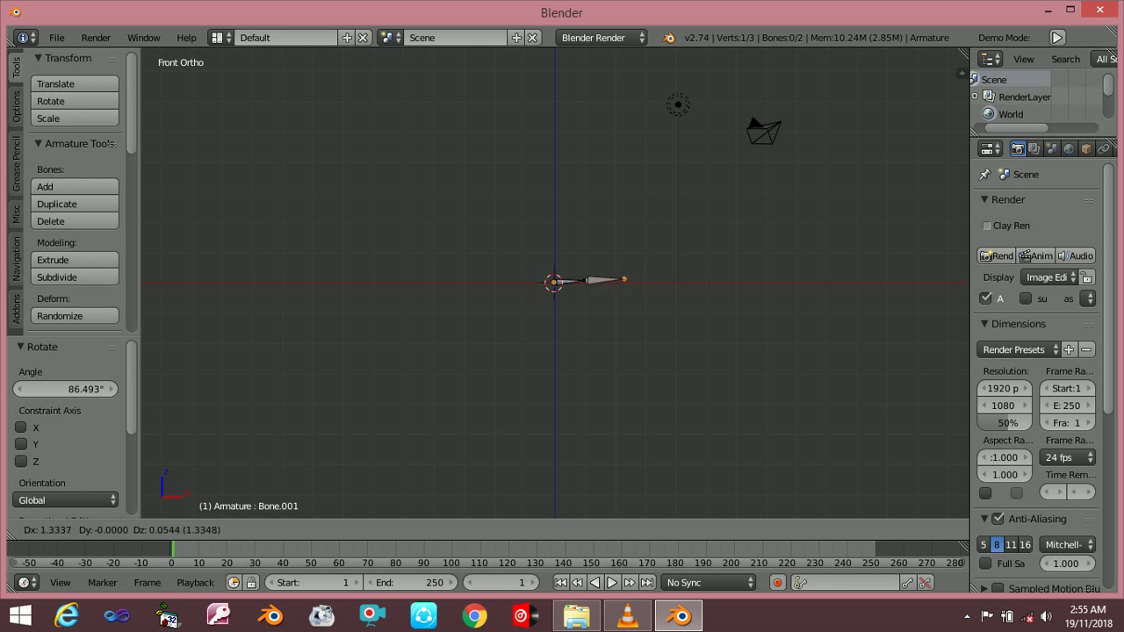
- Finish the extruded bone and slide the middle joint along the X axis
key("Return")
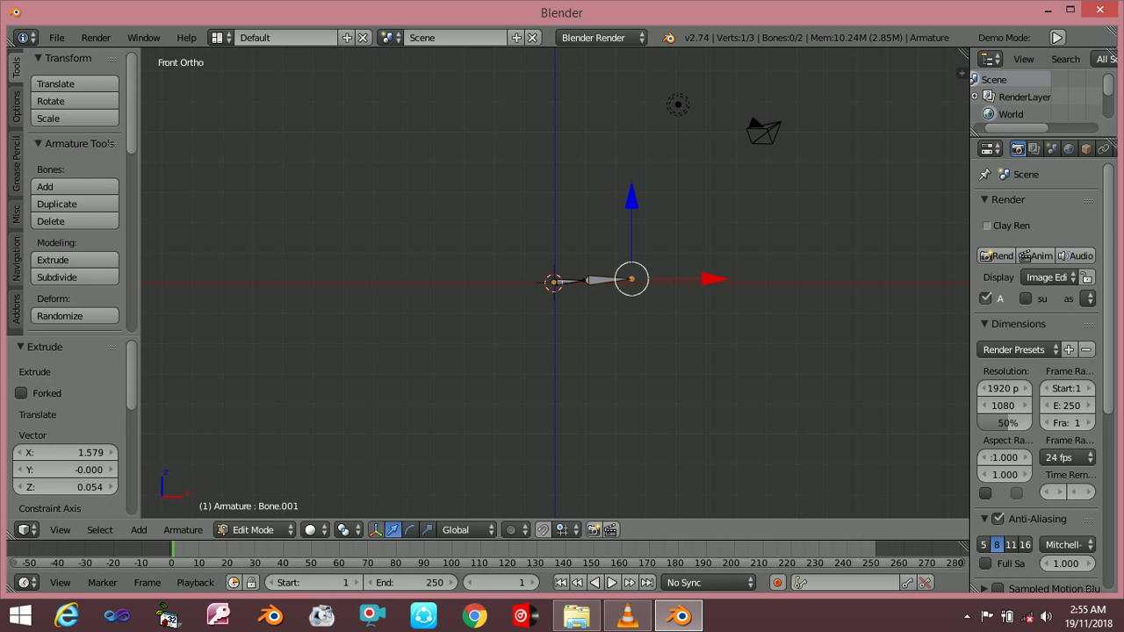
right_click(584, 281)
key("g")
key("x")
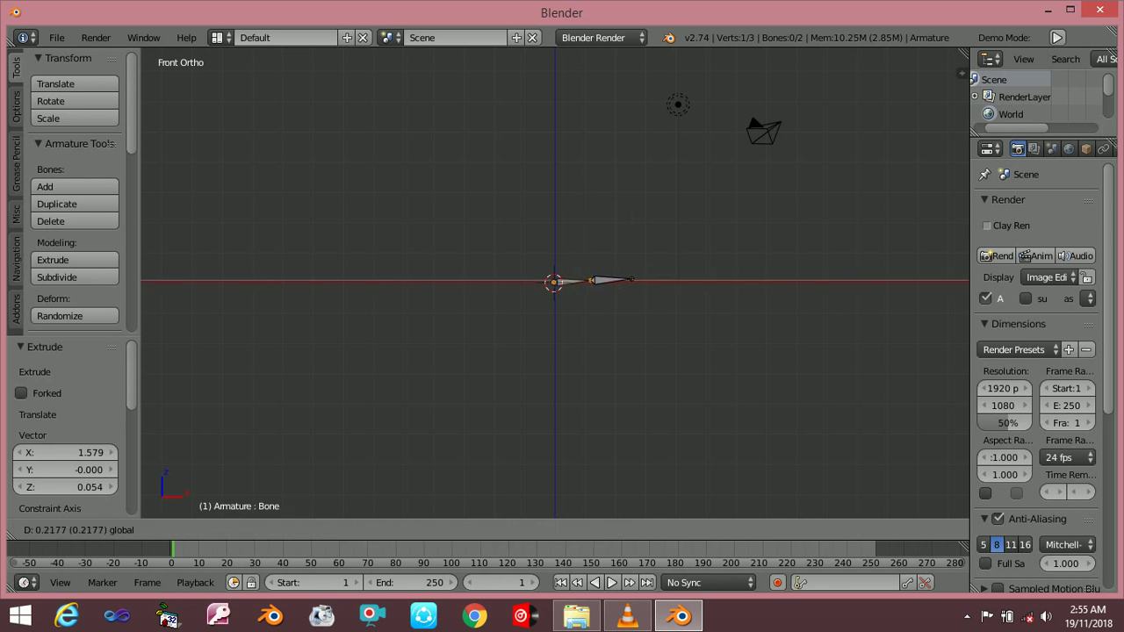
key("Return")
scroll(639, 277, "up", 2)
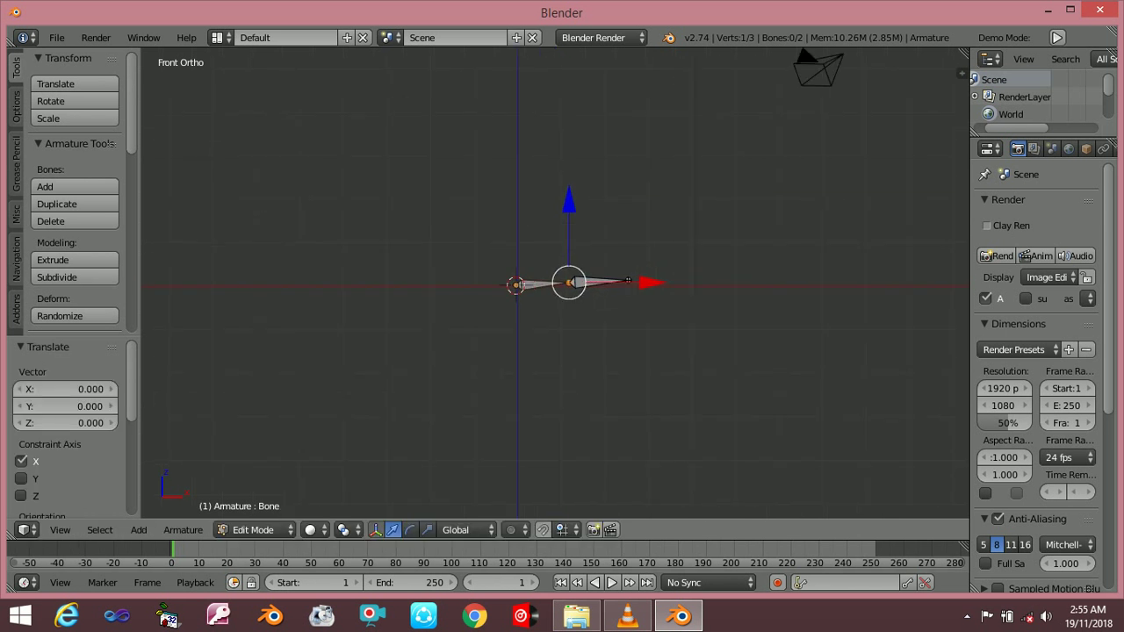
- Extrude an upright bone from the joint and a horizontal bone leftward from its top
key("e")
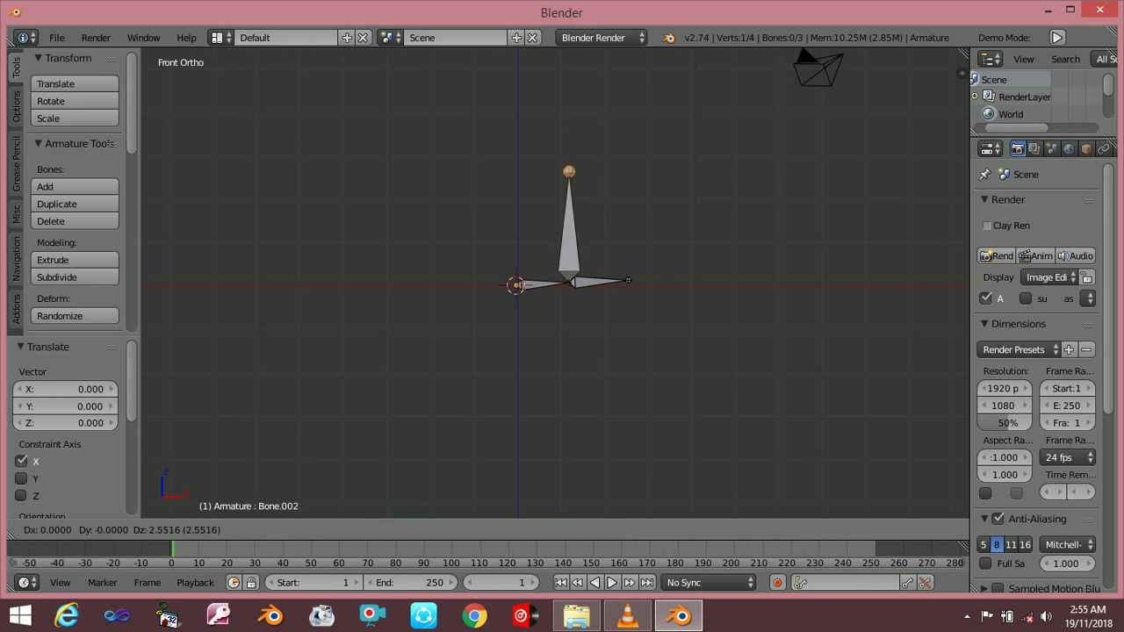
key("Return")
key("e")
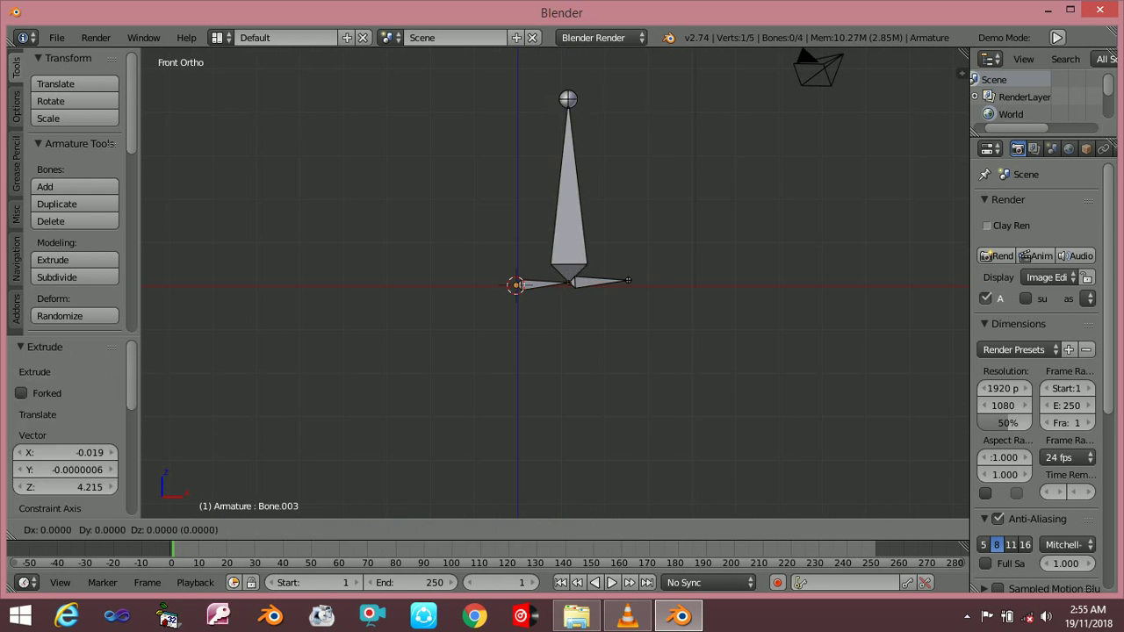
left_click(420, 98)
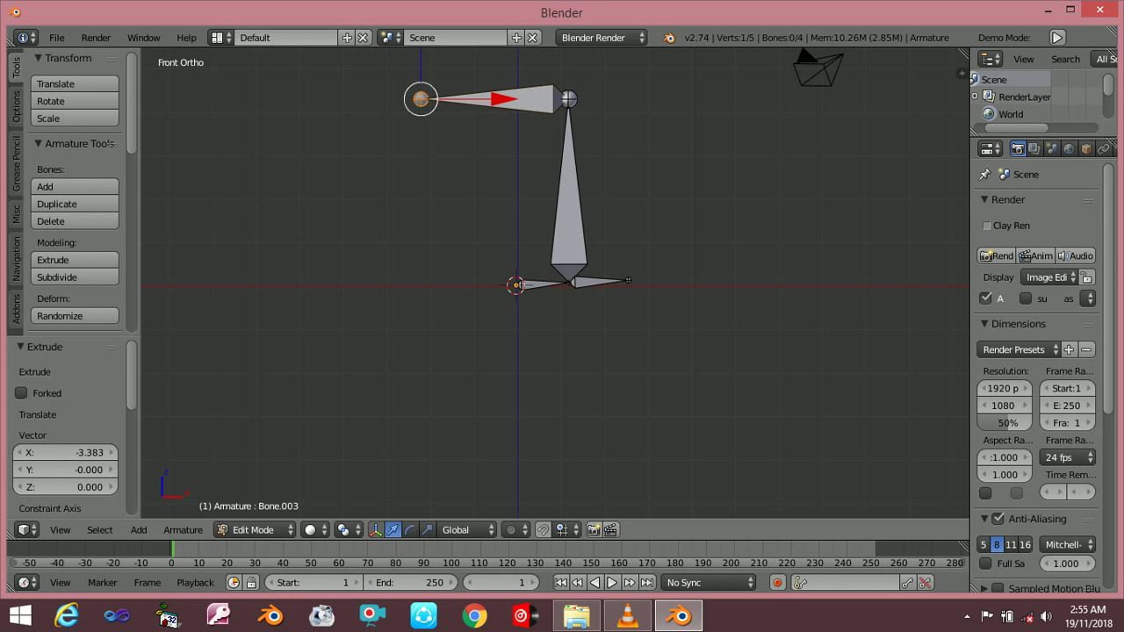
key("Tab")
key("Tab")
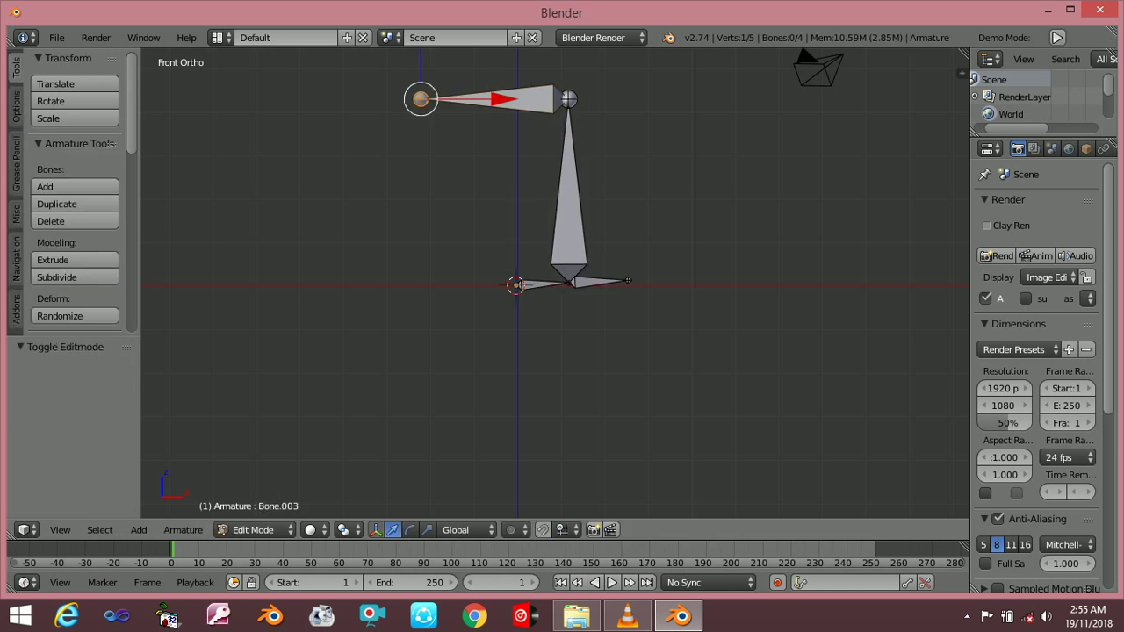
- Switch the direction of the vertical and top bones, then select the bottom and origin joints
right_click(568, 184)
right_click(492, 99, "shift")
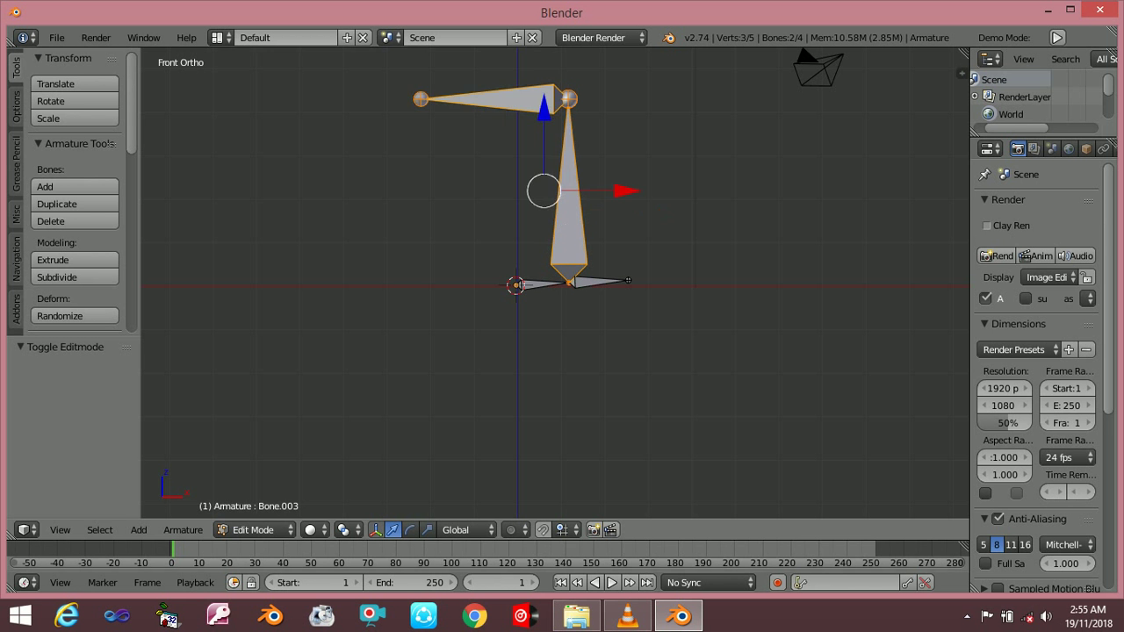
key("alt+f")
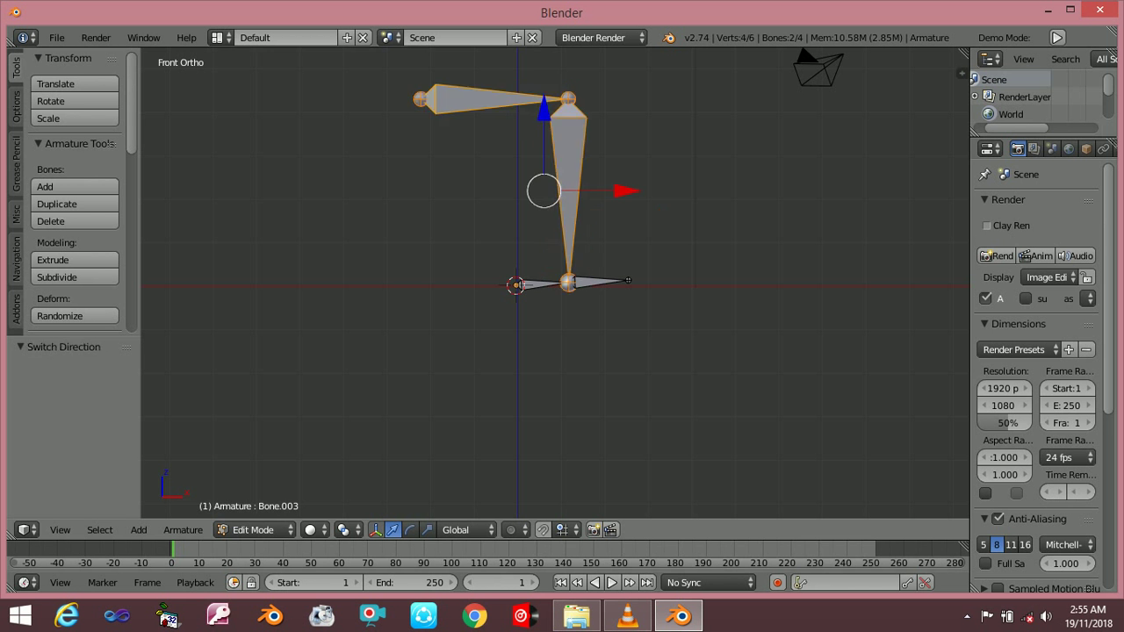
right_click(568, 282)
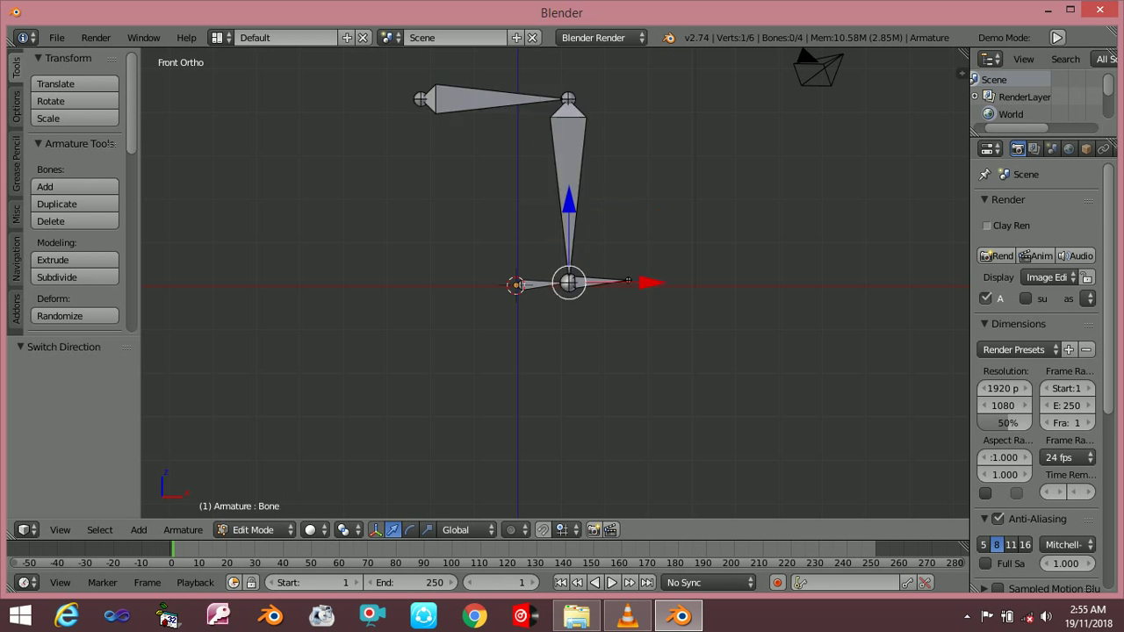
right_click(515, 284)
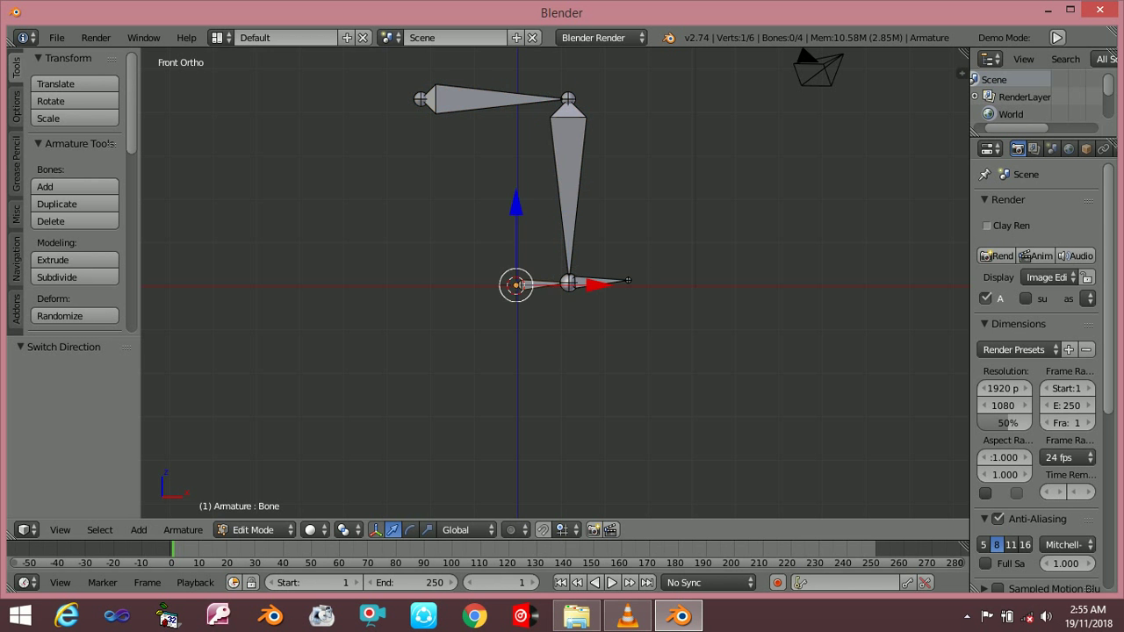
- In pose mode, add a Copy Rotation bone constraint to the small foot bone at the origin
key("ctrl+Tab")
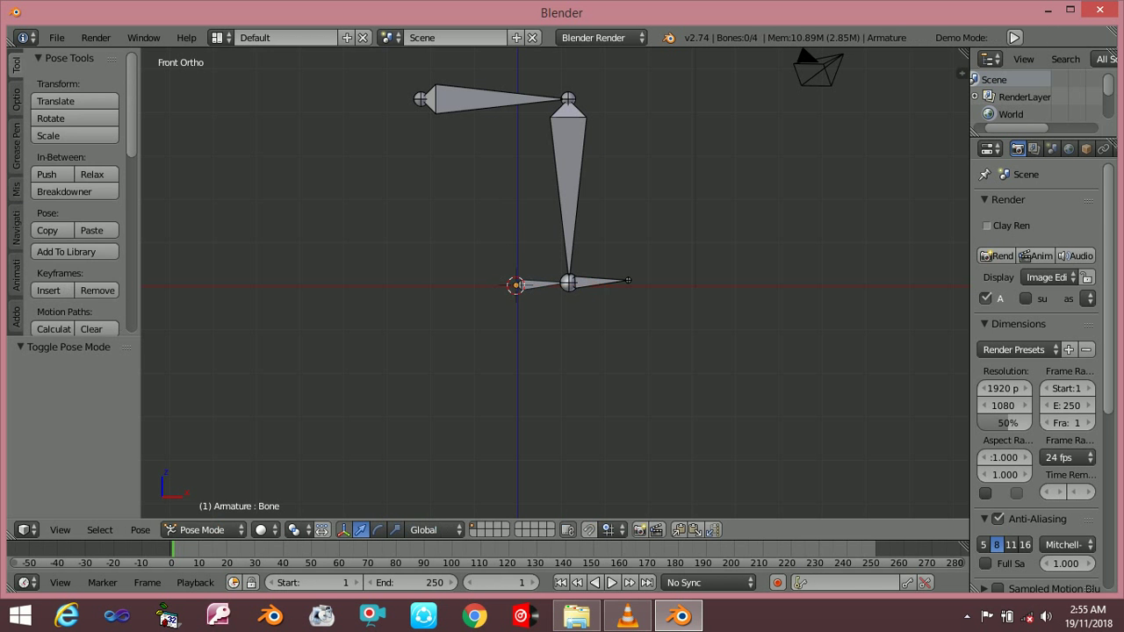
right_click(531, 285)
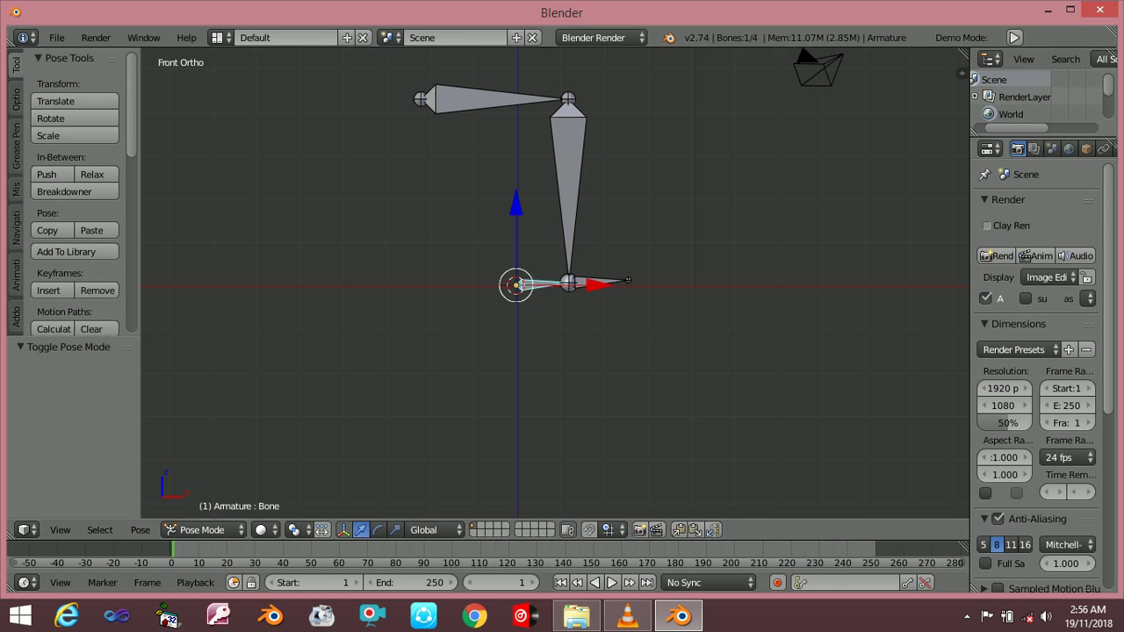
left_click_drag(970, 263, 926, 264)
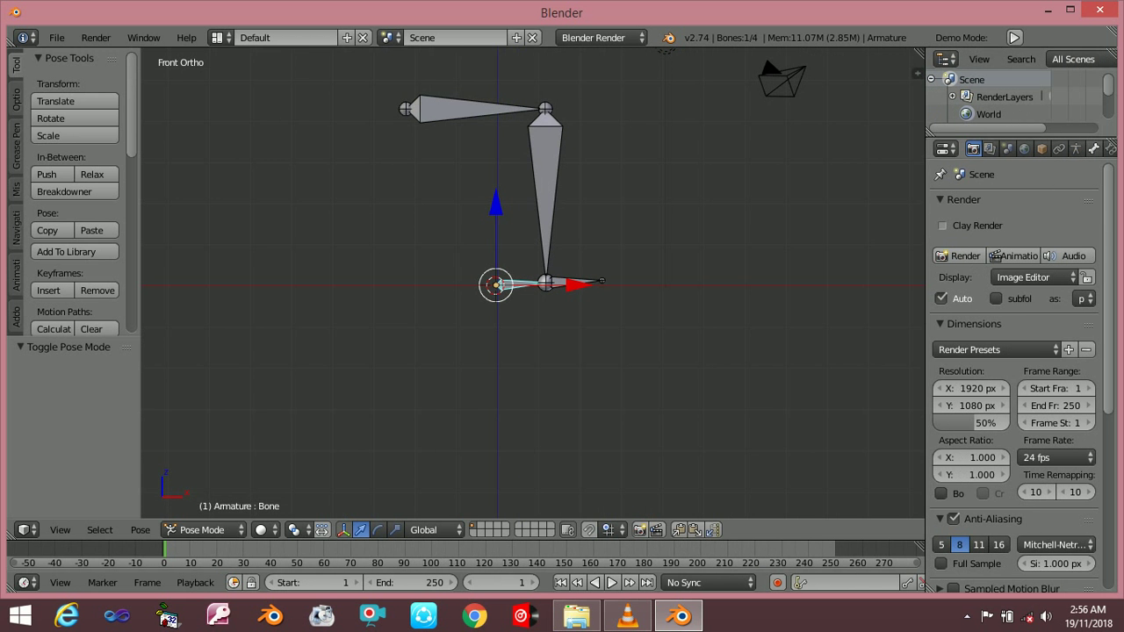
left_click(1093, 150)
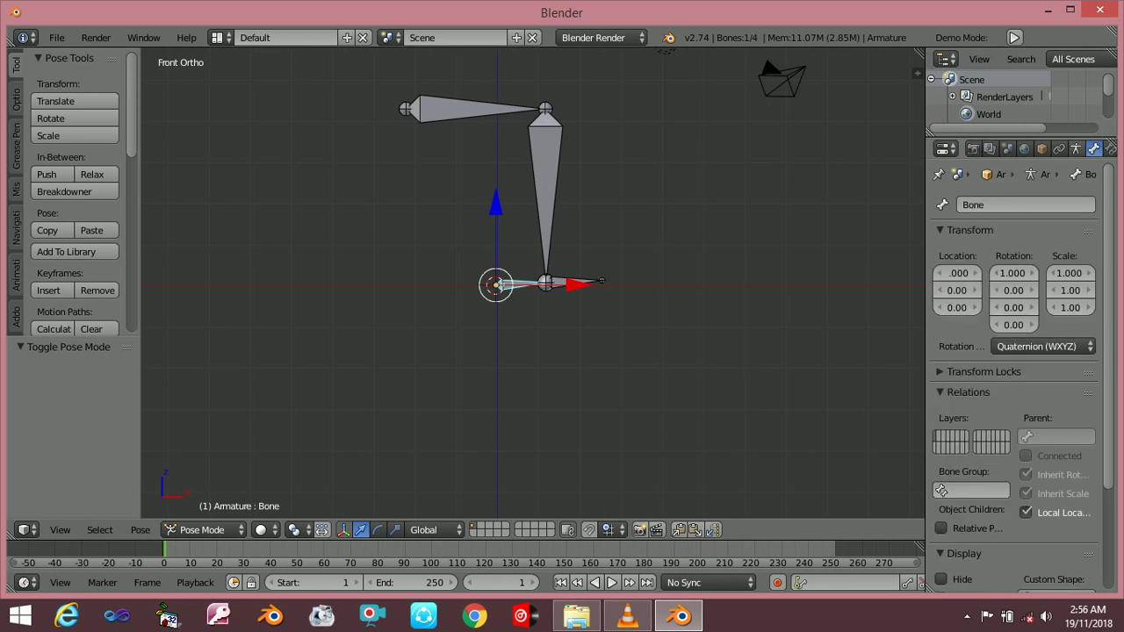
left_click(1076, 149)
left_click(1060, 149)
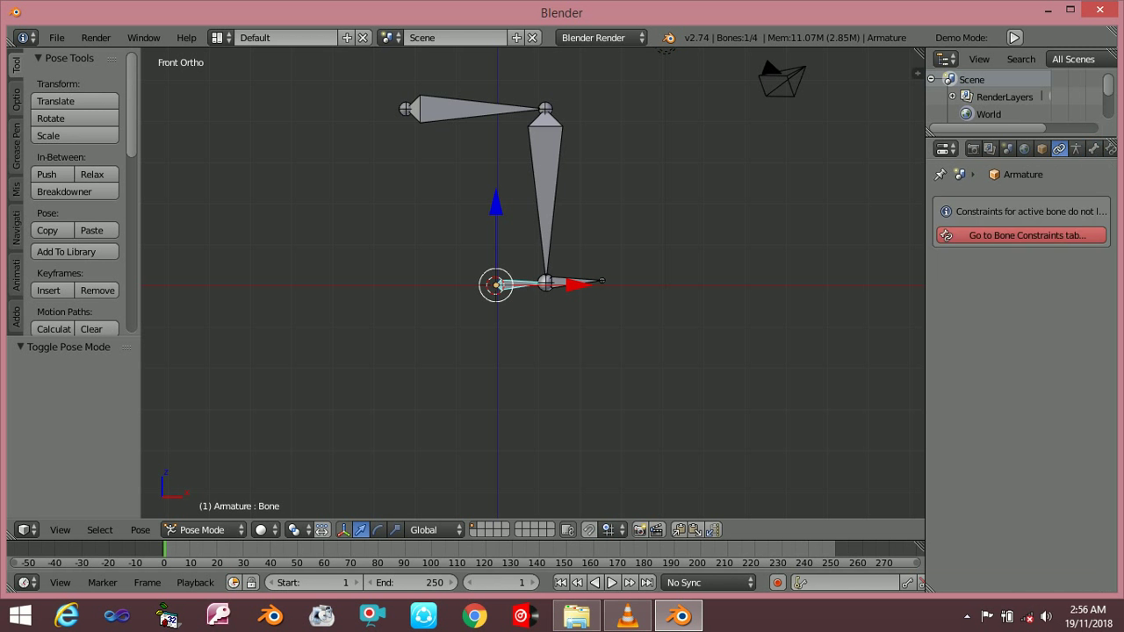
left_click(1021, 234)
left_click(1018, 204)
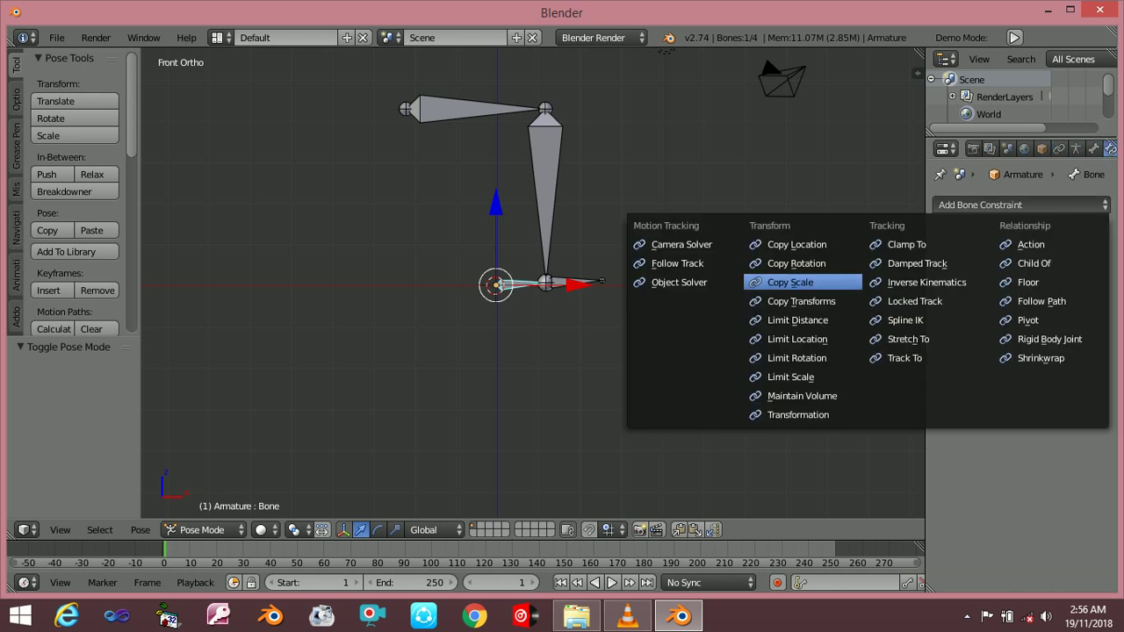
left_click(795, 263)
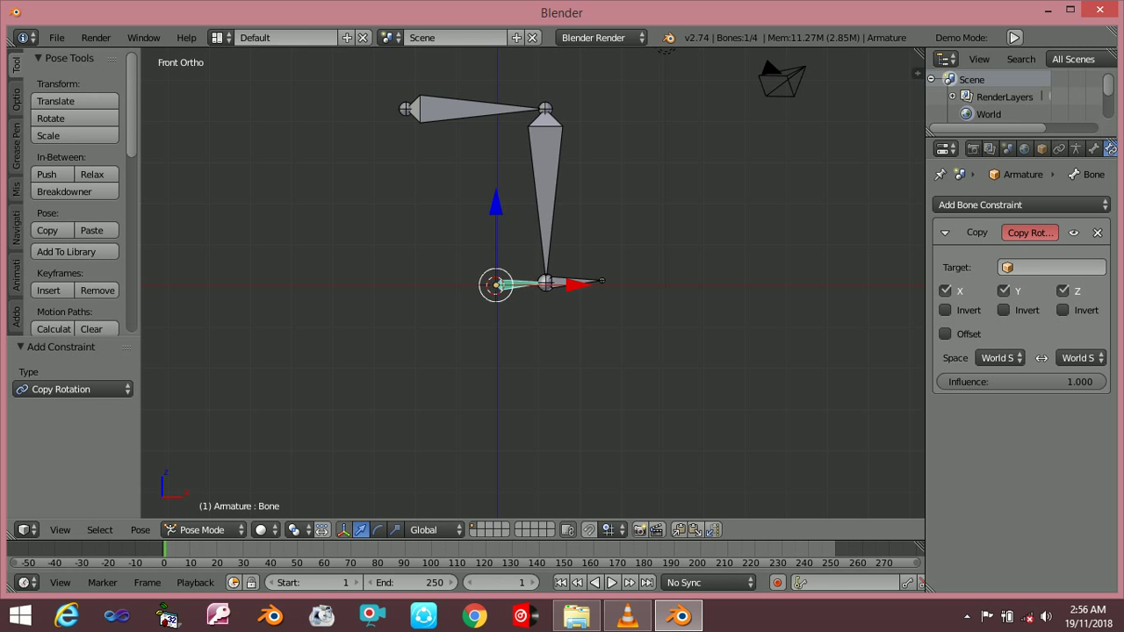
- Rotate the foot bone through about 360° to test it, then select the vertical leg bone
key("r")
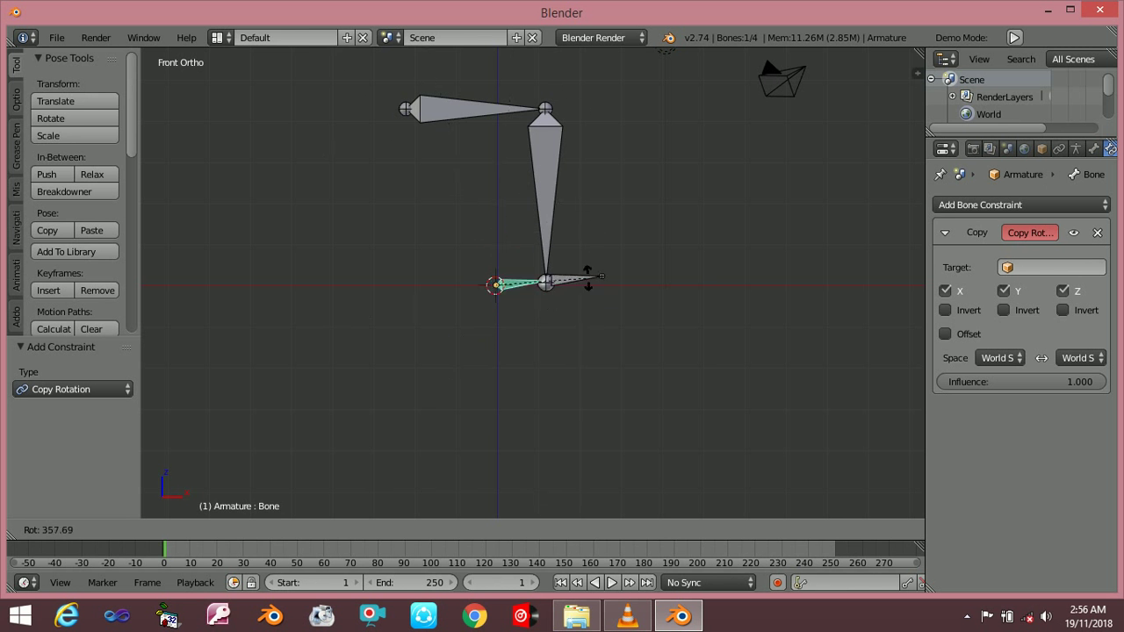
left_click(593, 281)
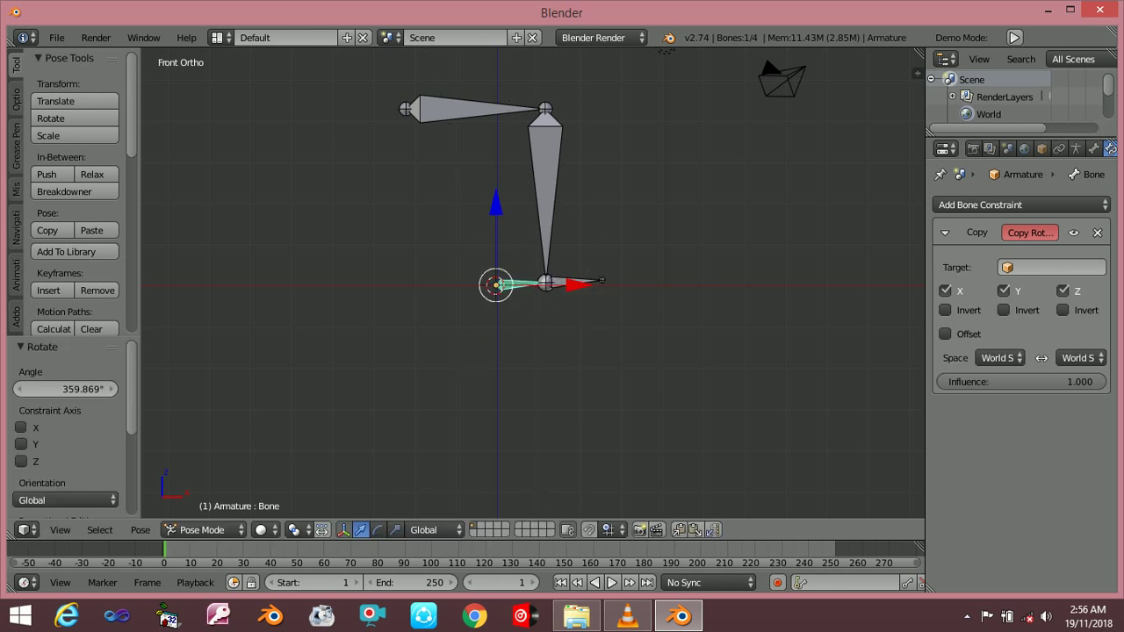
key("bracketleft")
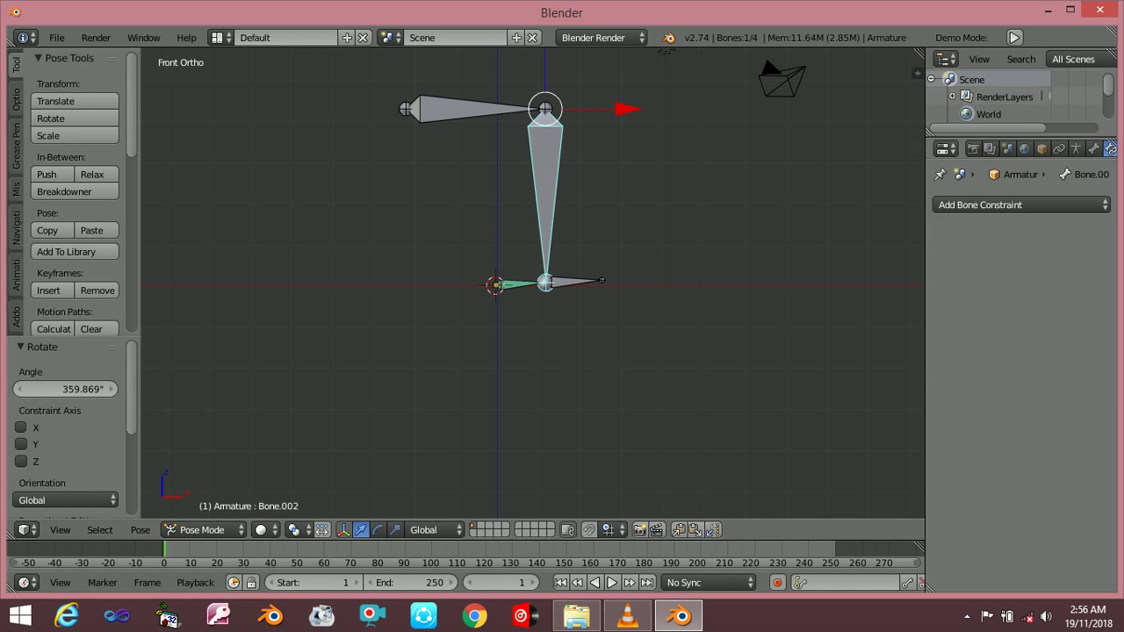
- Add an Inverse Kinematics constraint with target Armature and bone Bone.001, then select the foot bone
left_click(1018, 204)
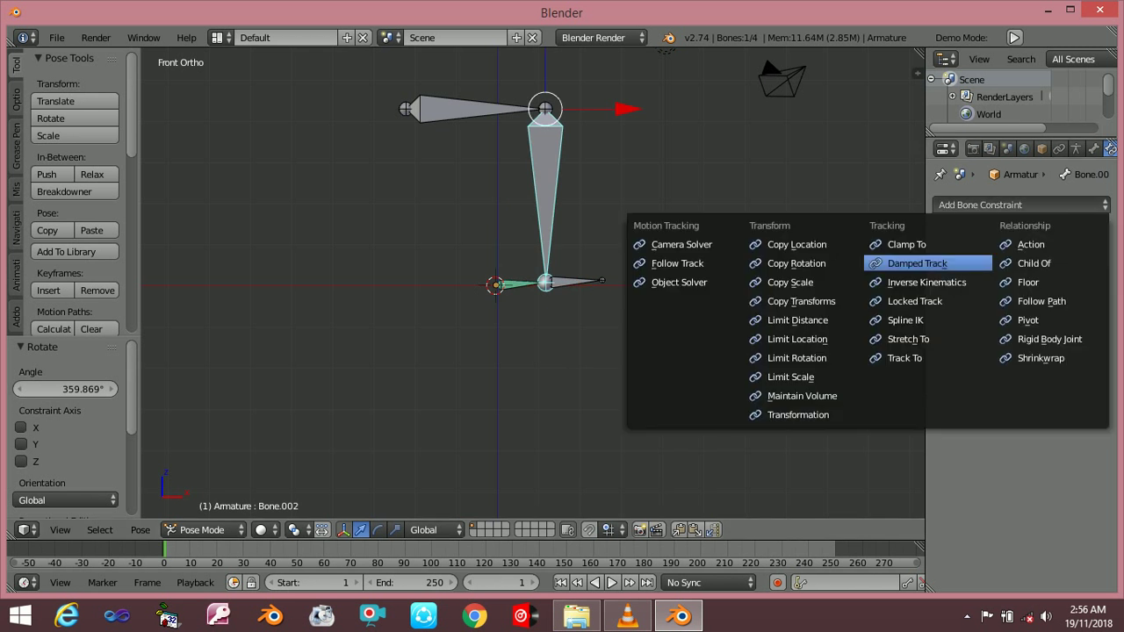
left_click(927, 282)
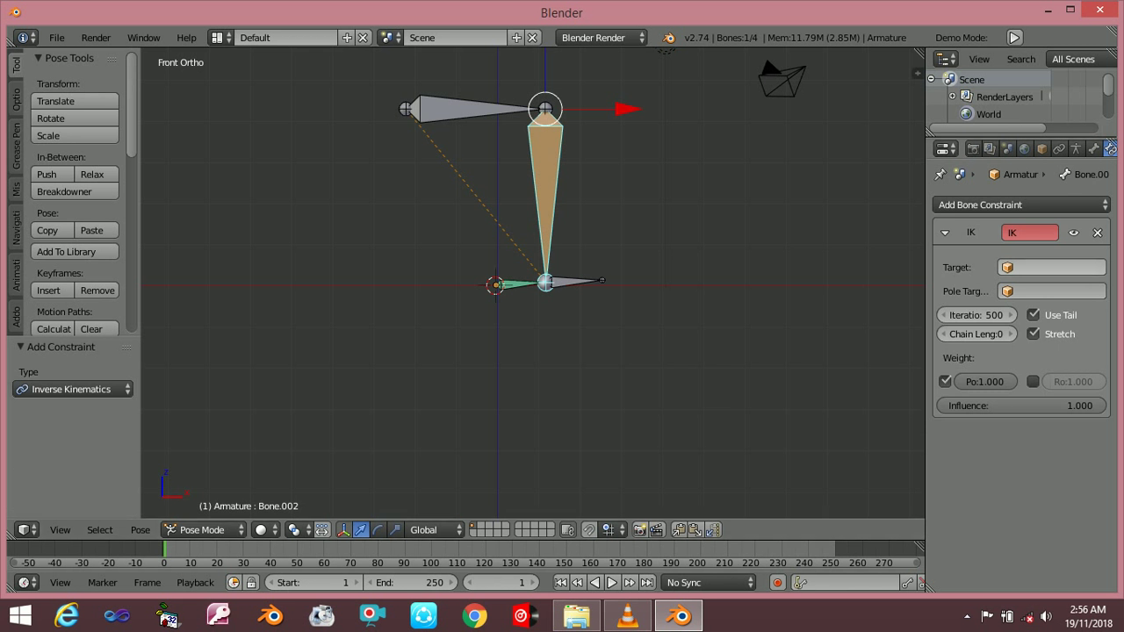
left_click(1050, 267)
left_click(966, 291)
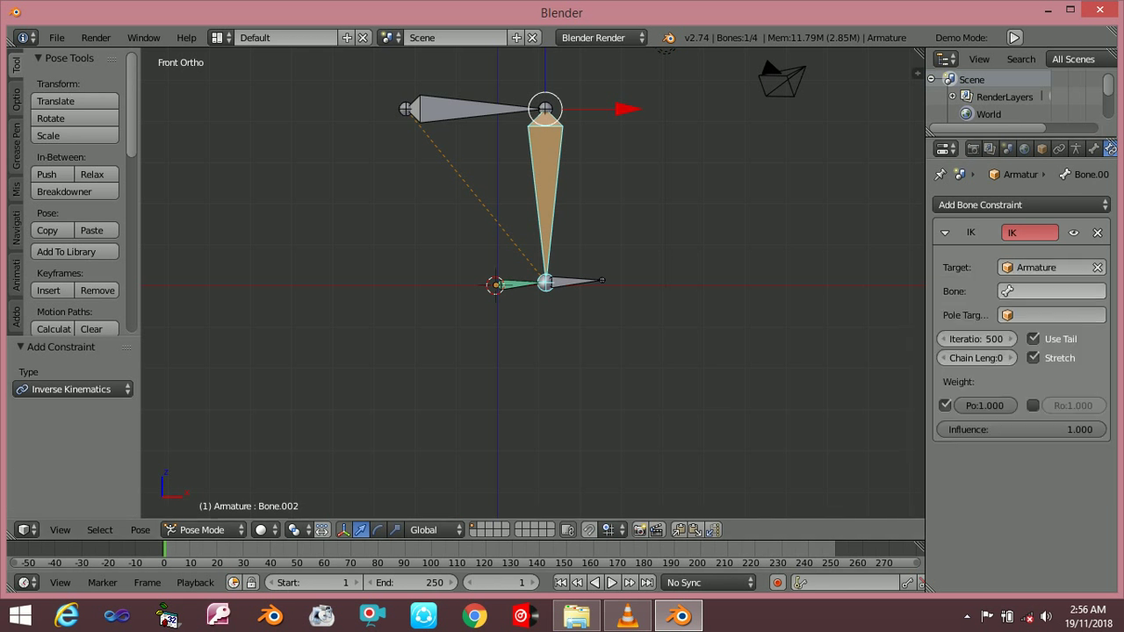
left_click(1051, 291)
left_click(937, 332)
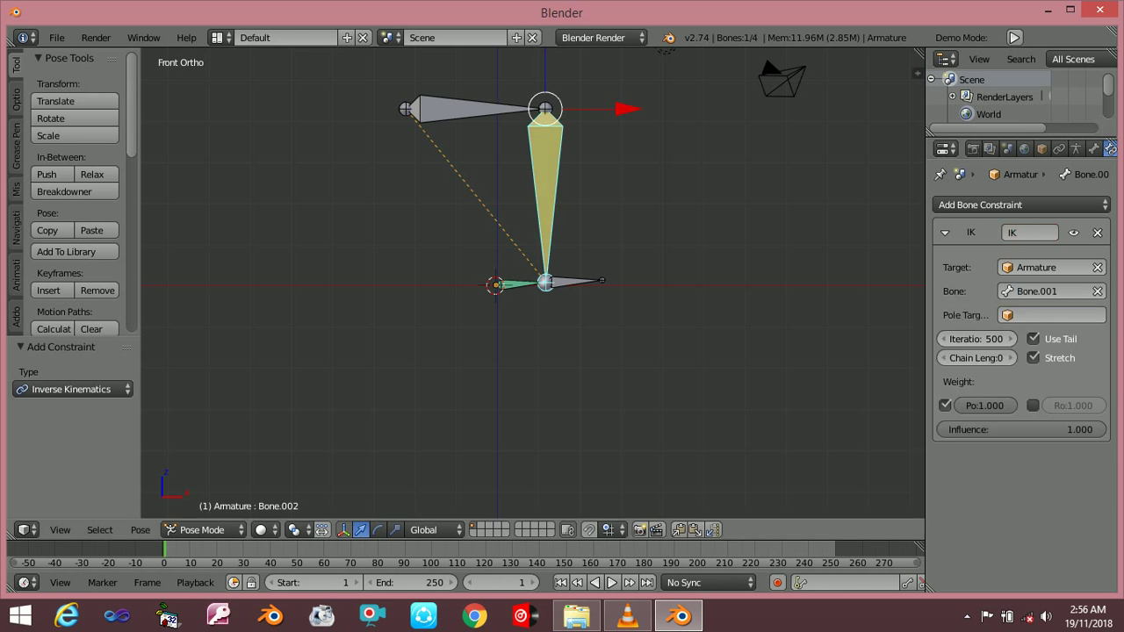
right_click(518, 284)
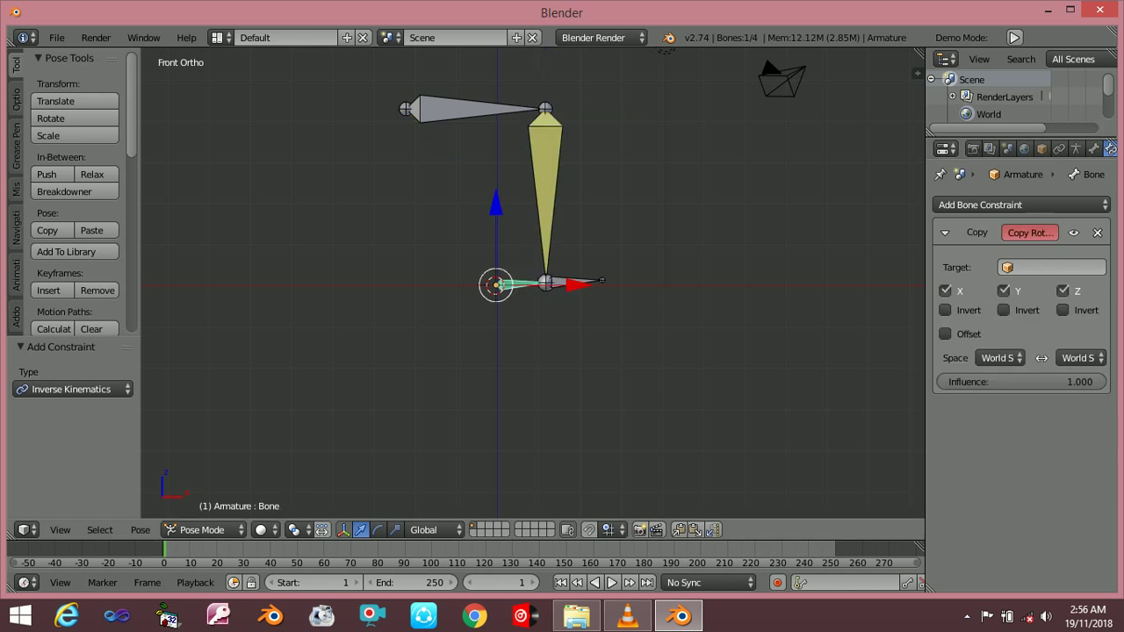
- Rotate the foot bone to about 2164° so the IK-driven leg bends along
key("r")
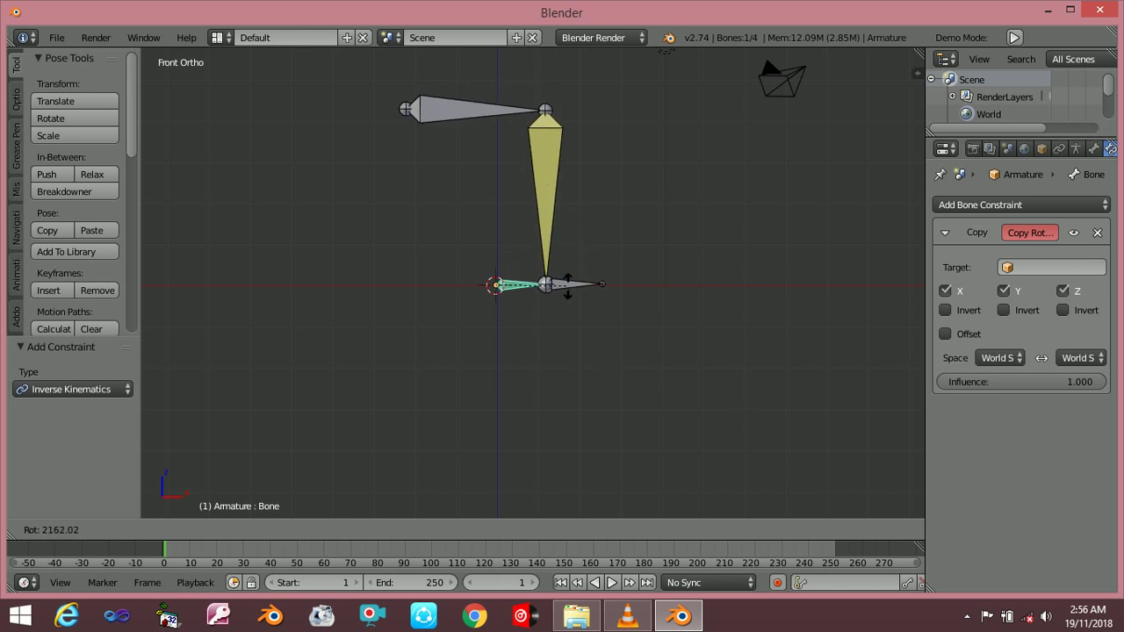
left_click(567, 285)
key("shift+a")
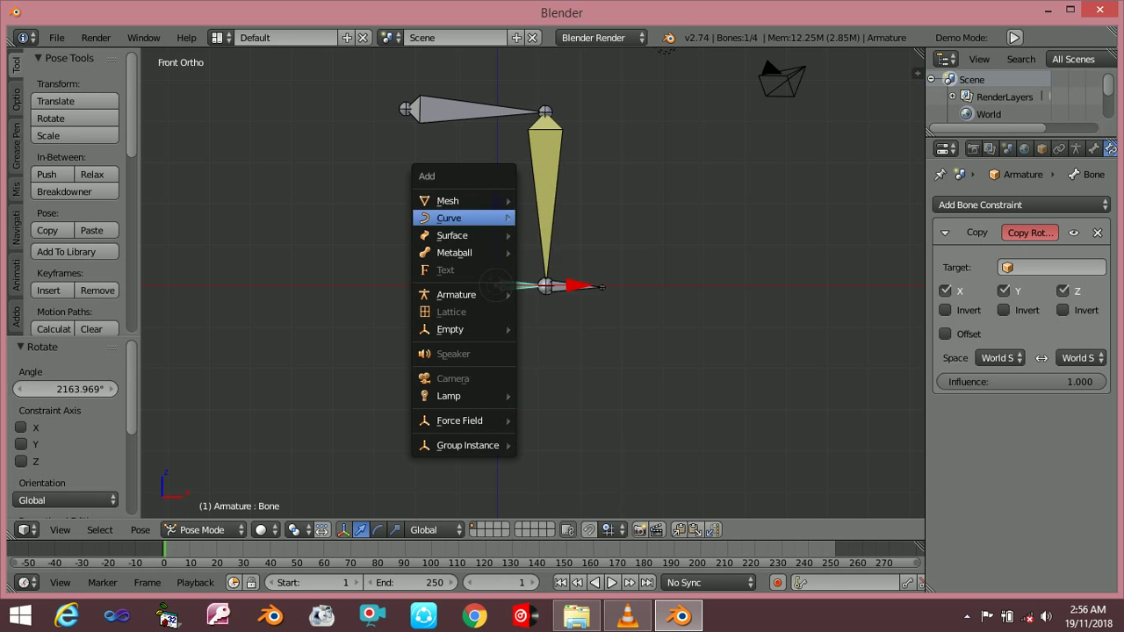
- Add a Bezier circle at the ankle and, in Right view, rotate it -90° to stand upright
left_click(561, 235)
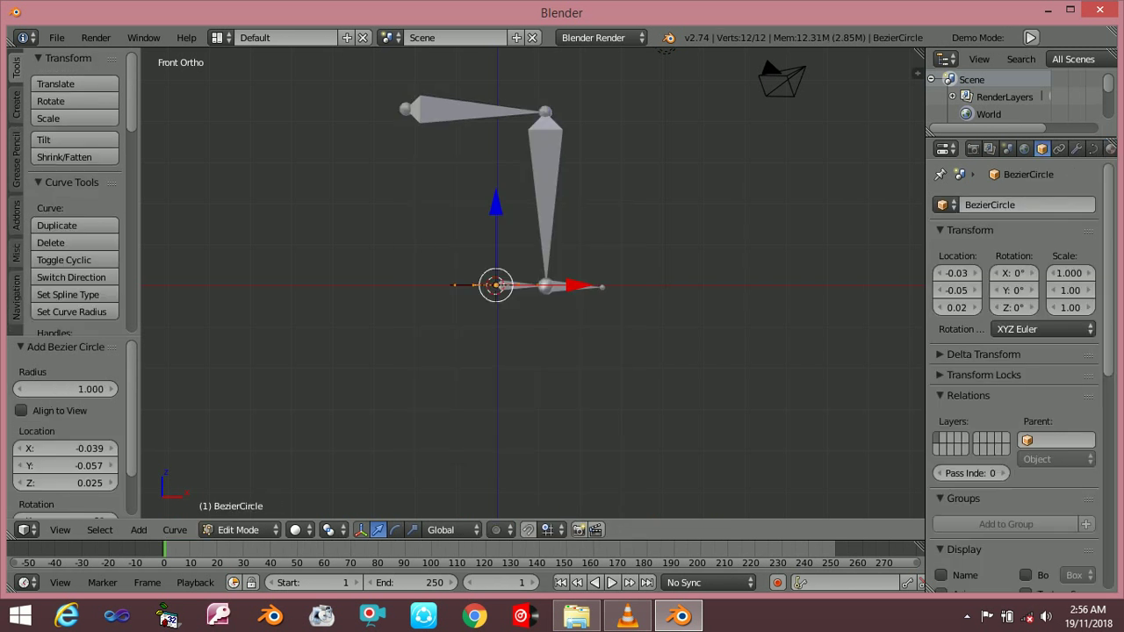
key("Tab")
key("KP_7")
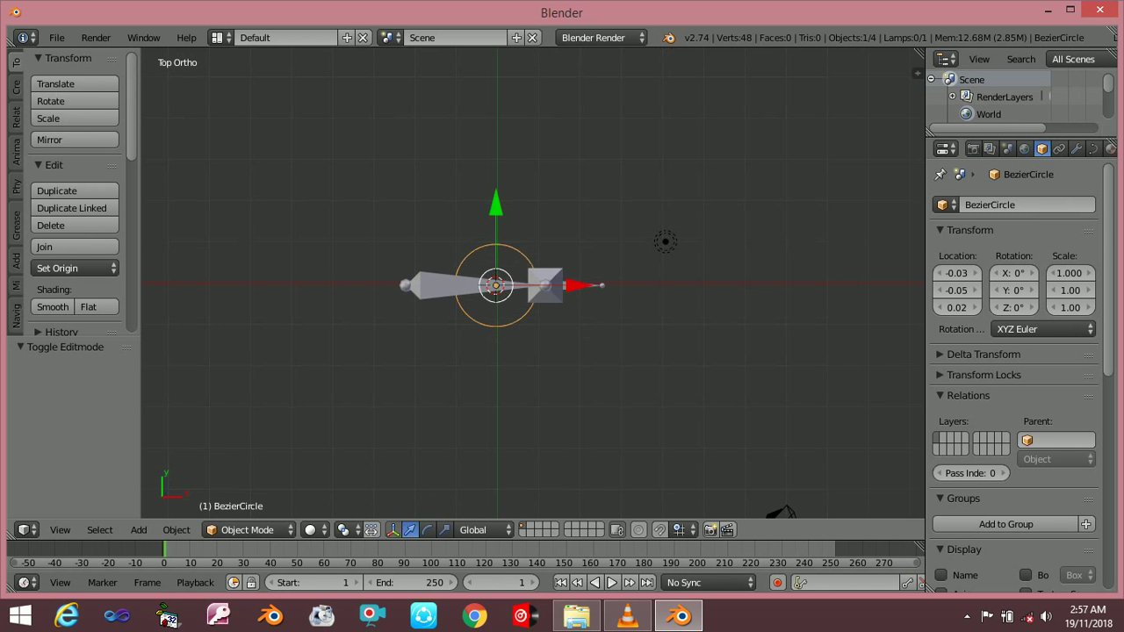
key("KP_3")
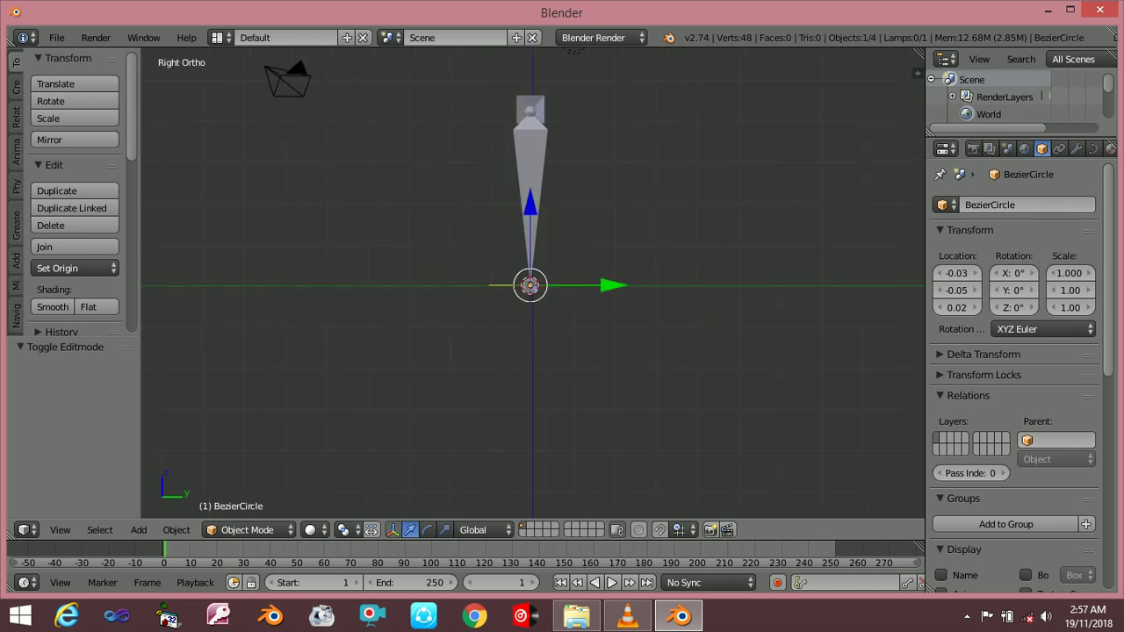
key("r")
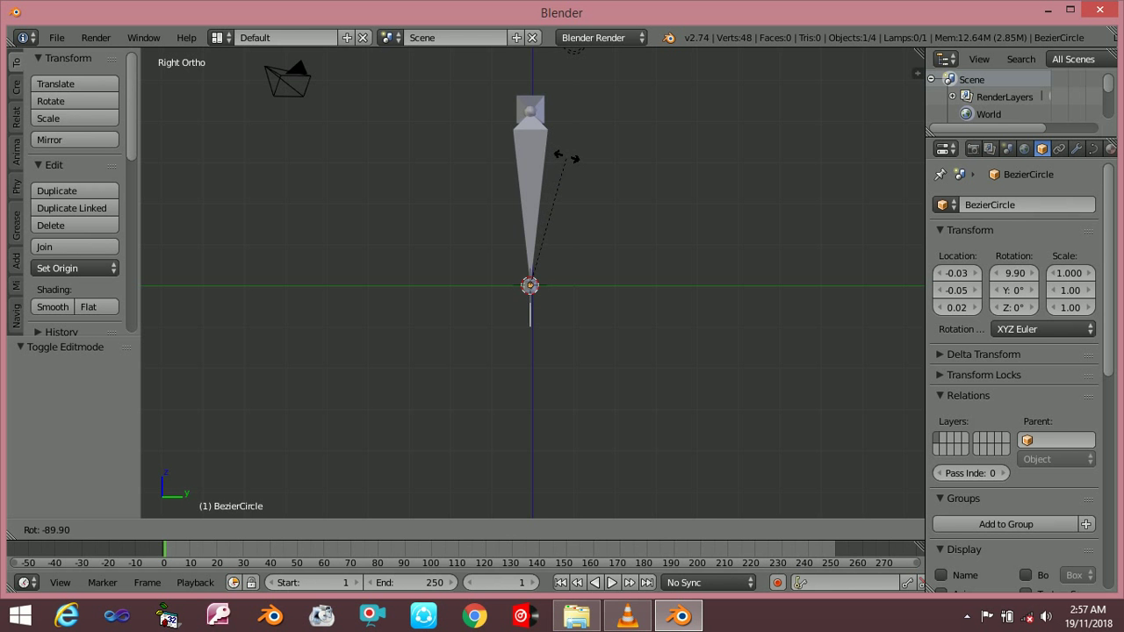
left_click(566, 157)
- Scale the circle to 1.5 in Front view and place the 3D cursor on its bottom edge
left_click(640, 372)
key("KP_1")
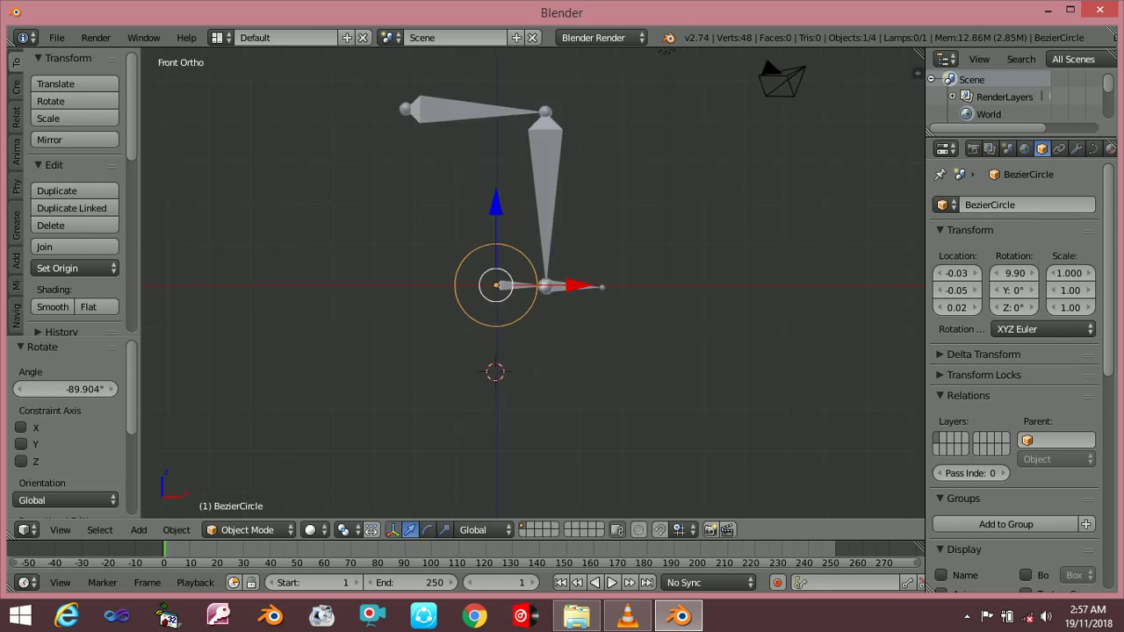
key("s")
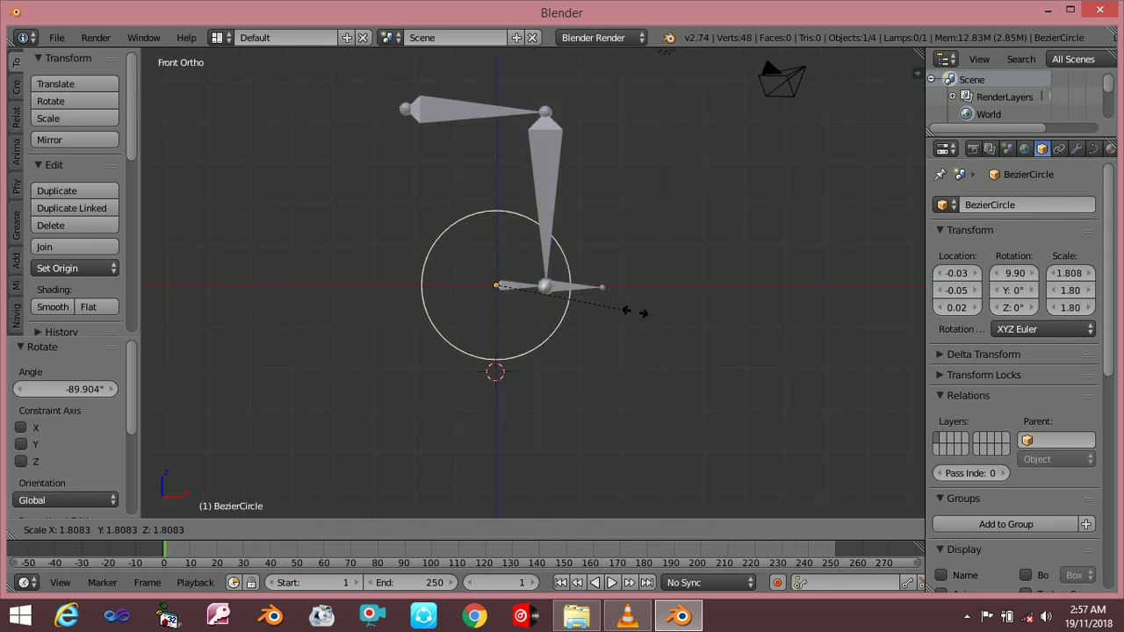
left_click(605, 312)
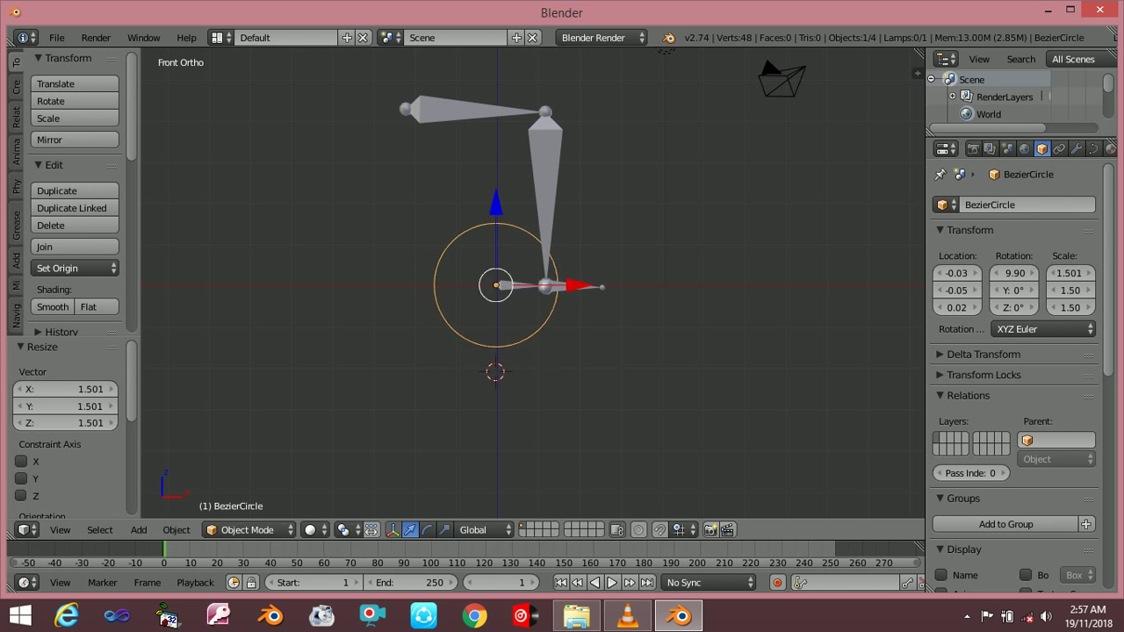
key("g")
key("x")
key("Return")
left_click(495, 345)
key("shift+a")
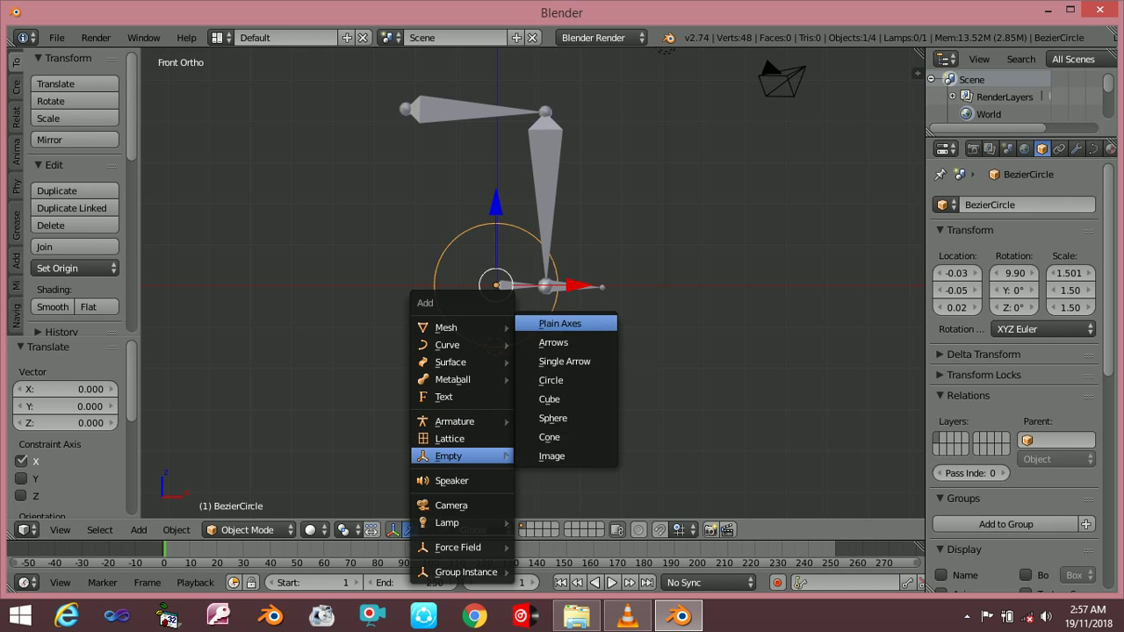
- Add a plain axes empty and parent it to the Bezier circle with Keep Transform
left_click(562, 323)
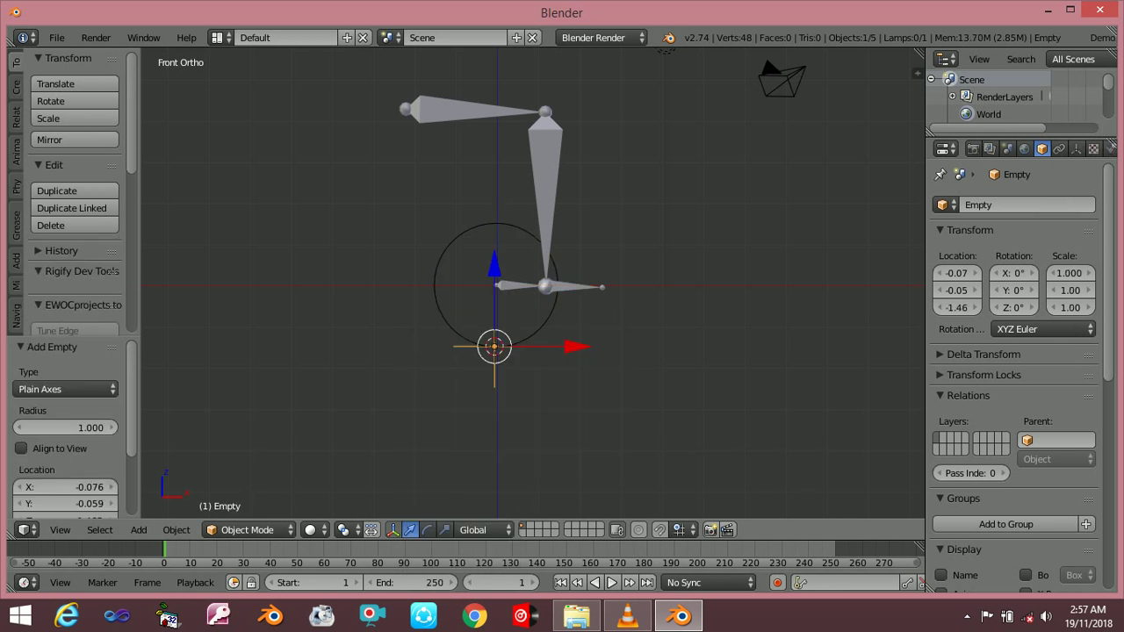
right_click(436, 289, "shift")
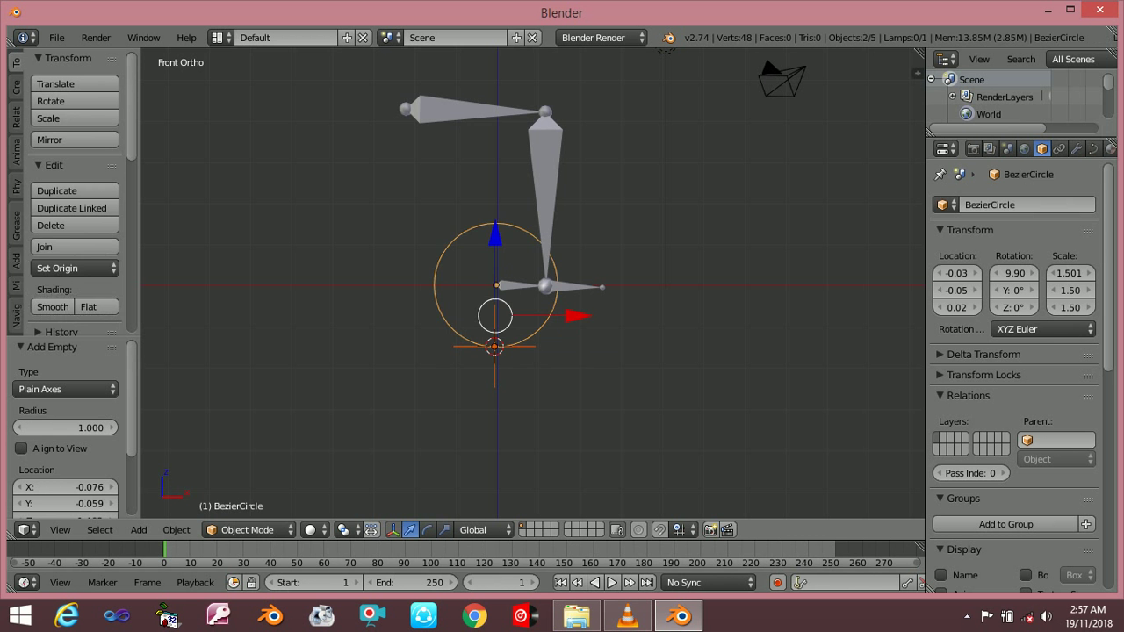
key("ctrl+p")
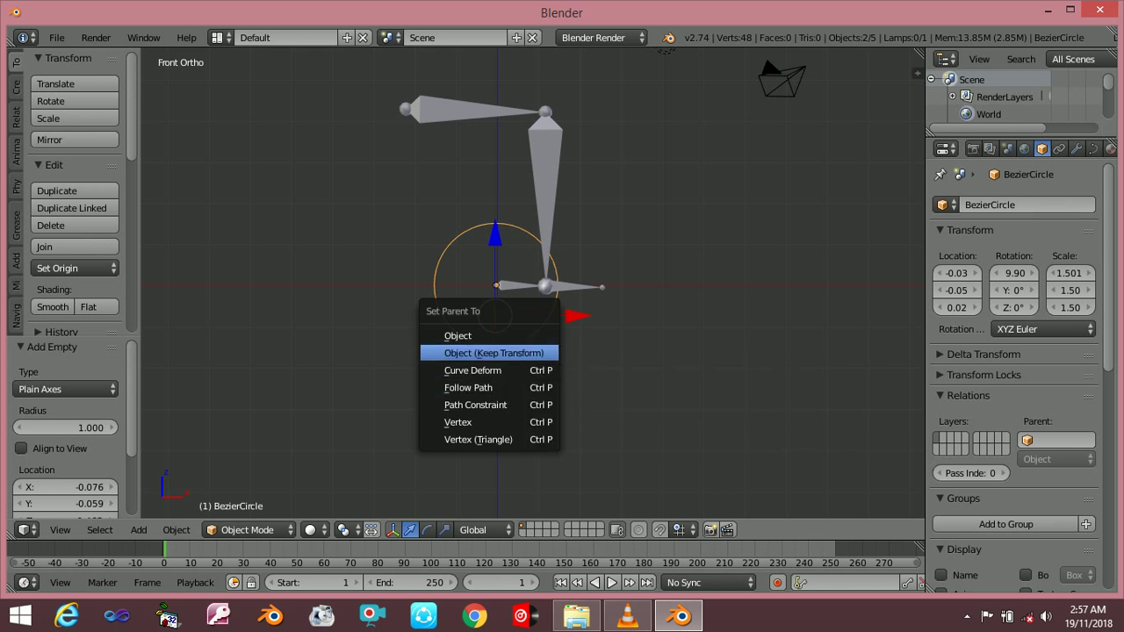
left_click(496, 352)
- Rotate the Bezier circle to -82.527° about Y so it carries the empty
right_click(496, 346)
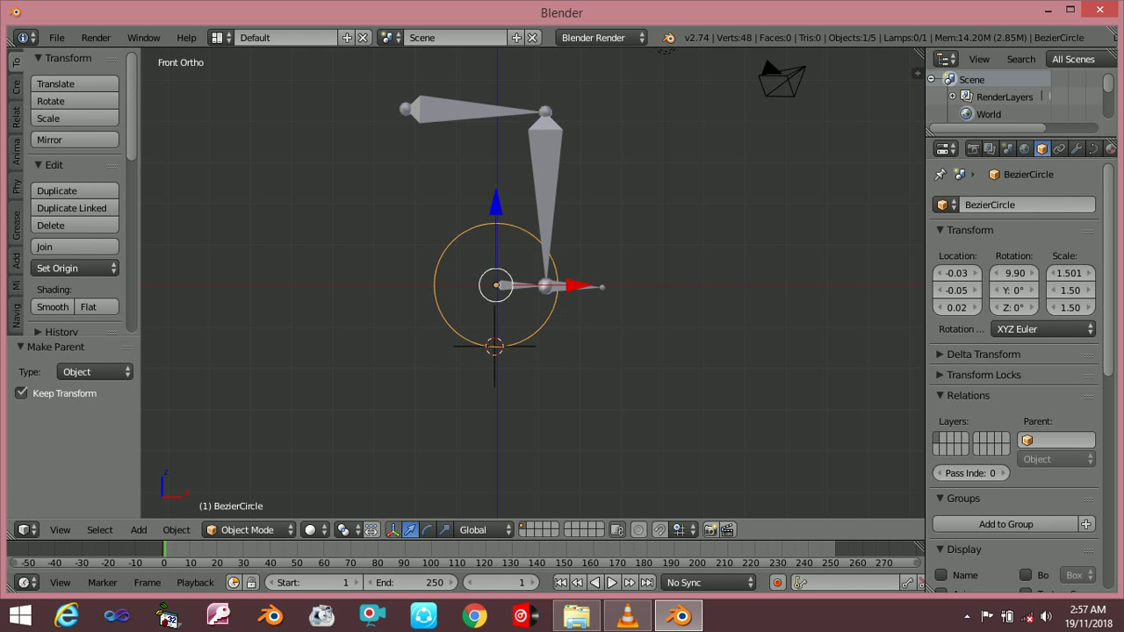
key("r")
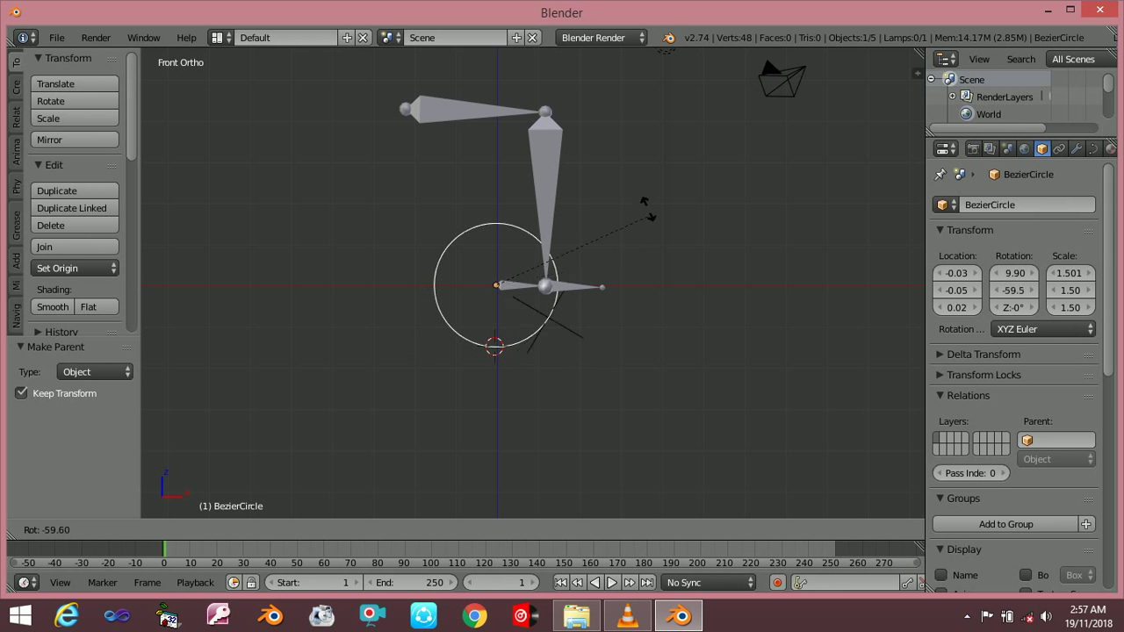
left_click(630, 137)
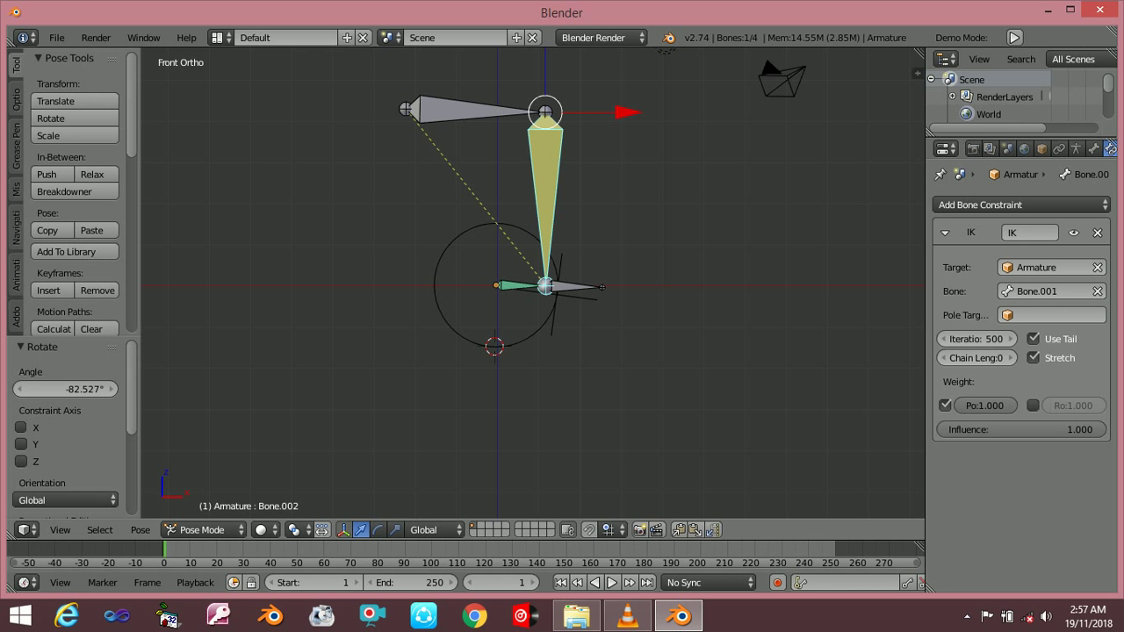
- Set the Empty as the IK pole target, then select the circle and Empty in Right view
left_click(1051, 314)
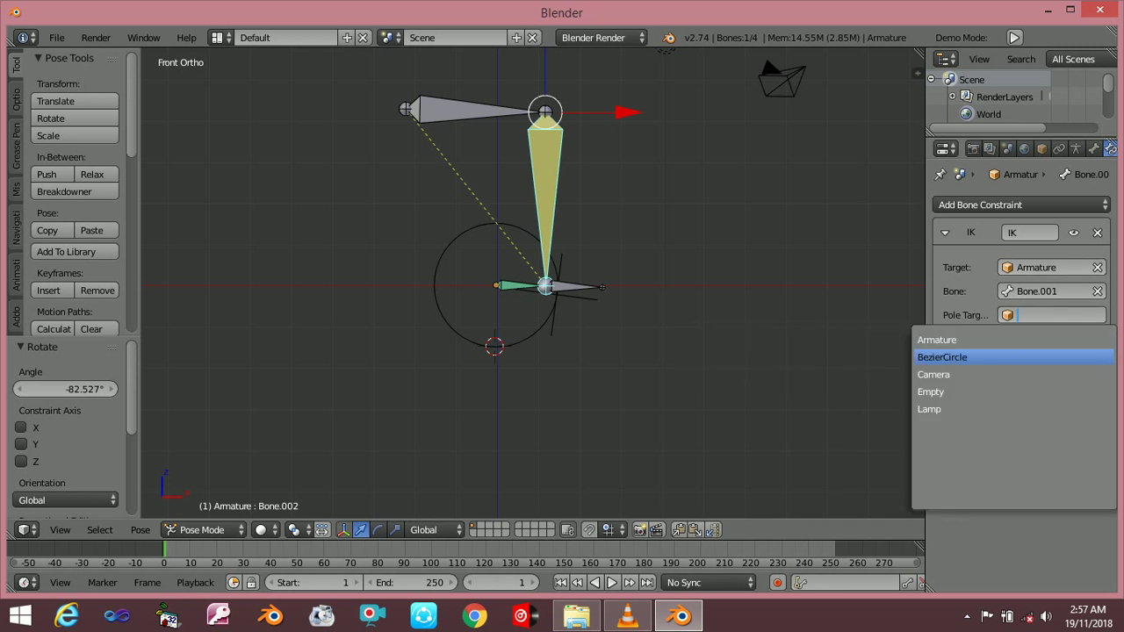
left_click(930, 391)
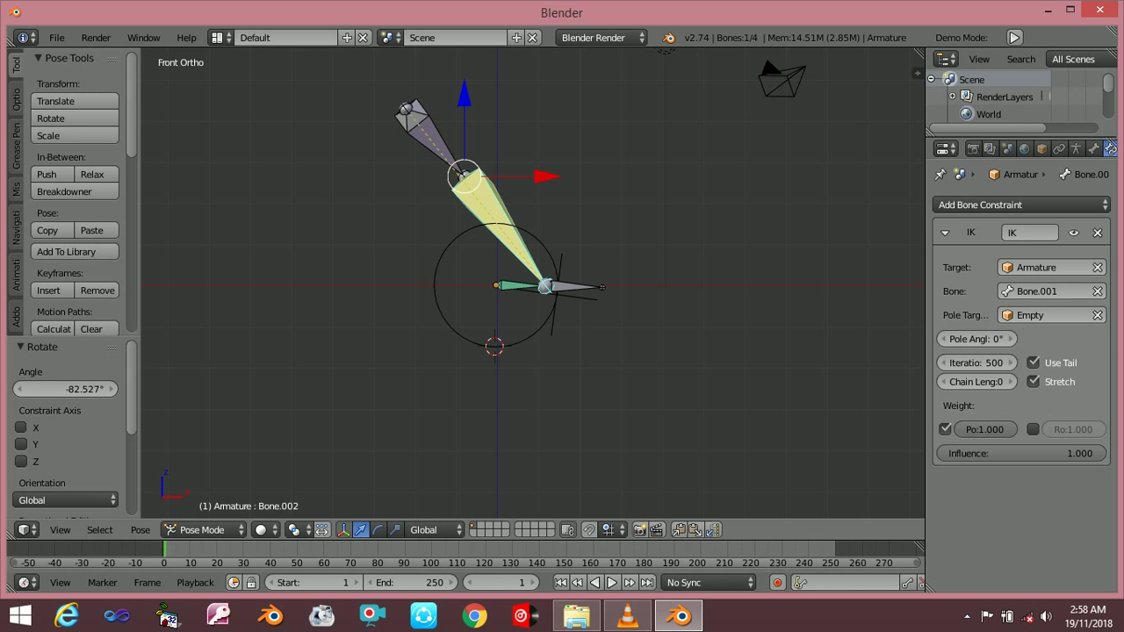
right_click(436, 290)
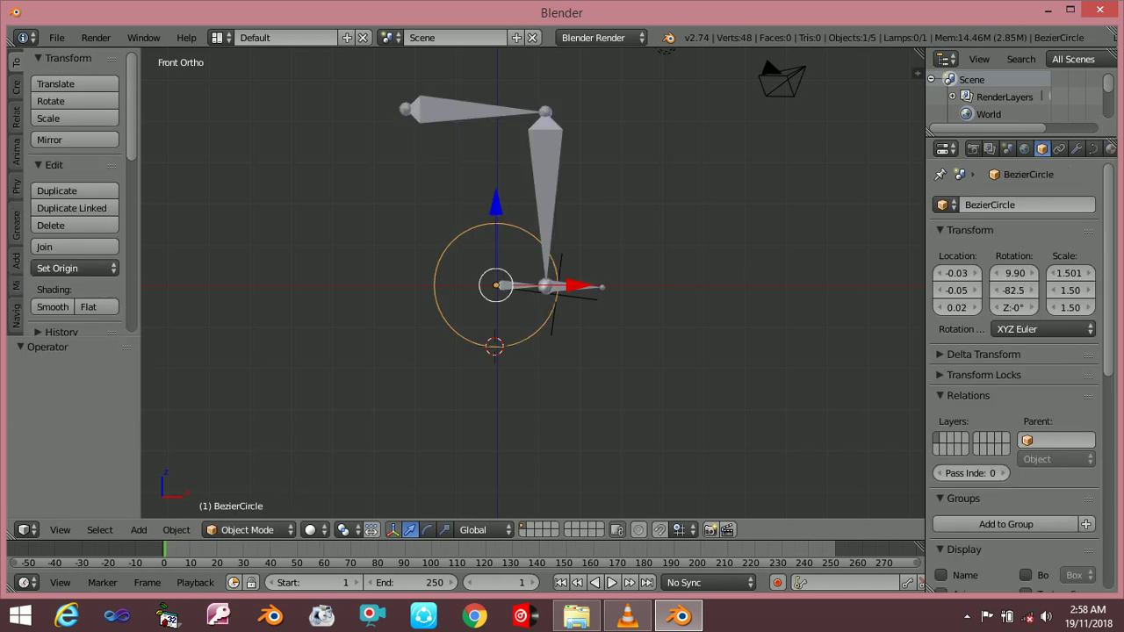
key("KP_3")
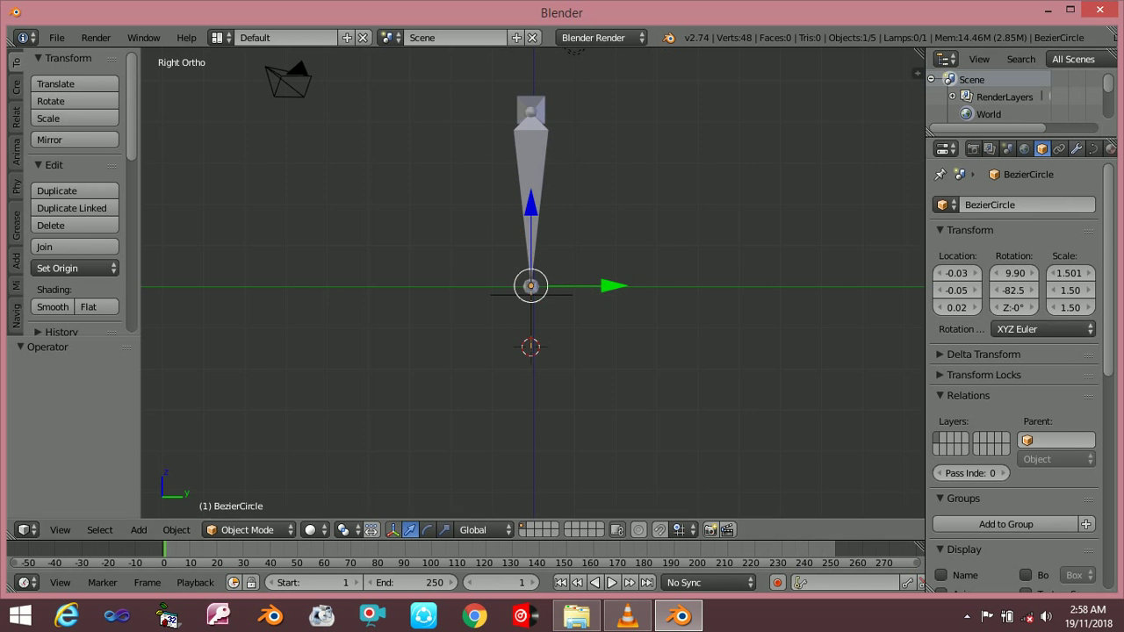
right_click(530, 295)
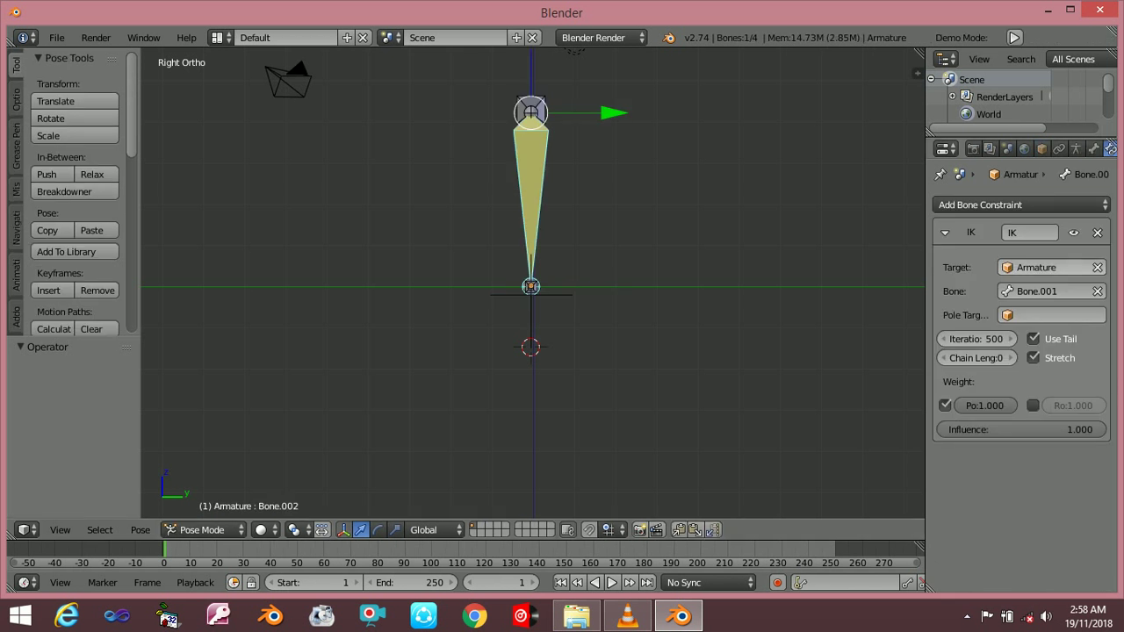
- Try BezierCircle then Empty as IK pole target and test by rotating the leg bones
left_click(1052, 315)
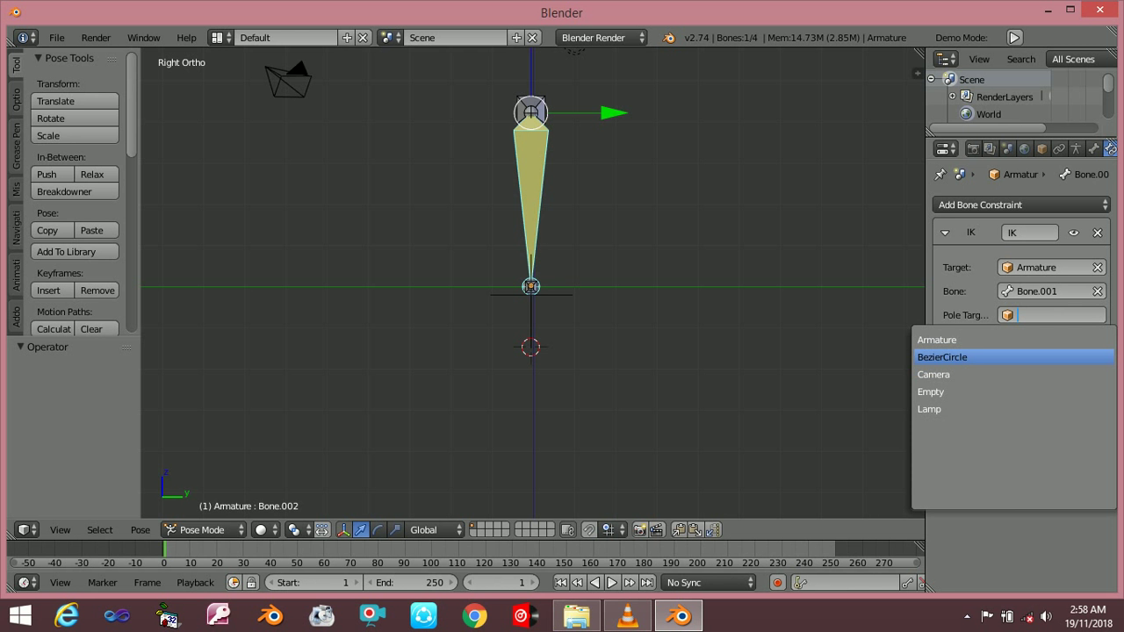
left_click(941, 357)
left_click(1051, 314)
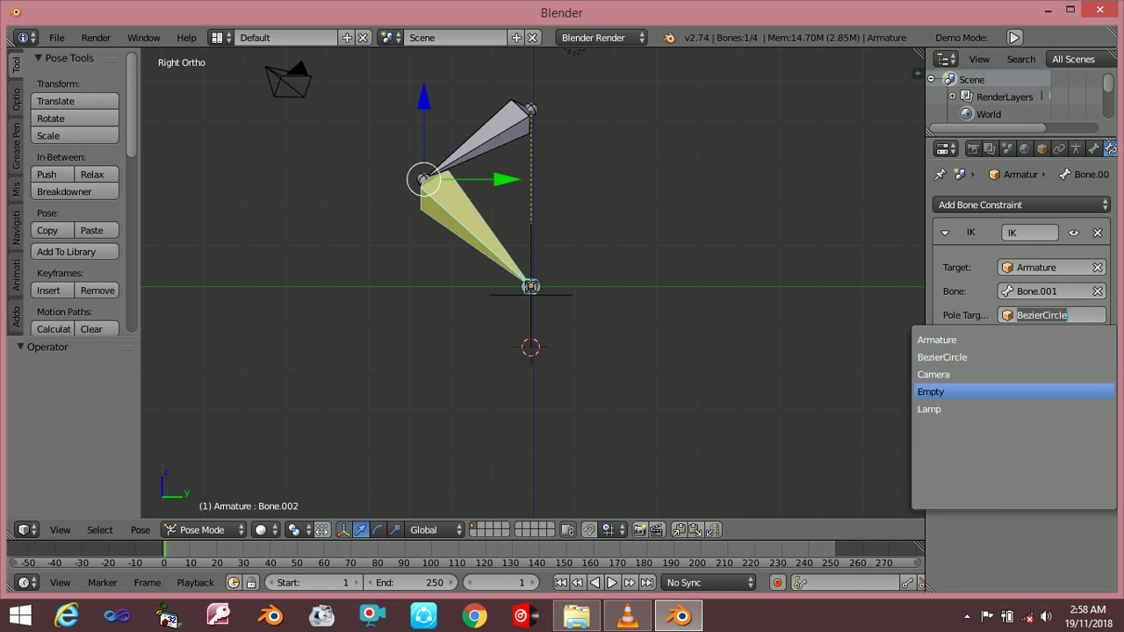
left_click(933, 391)
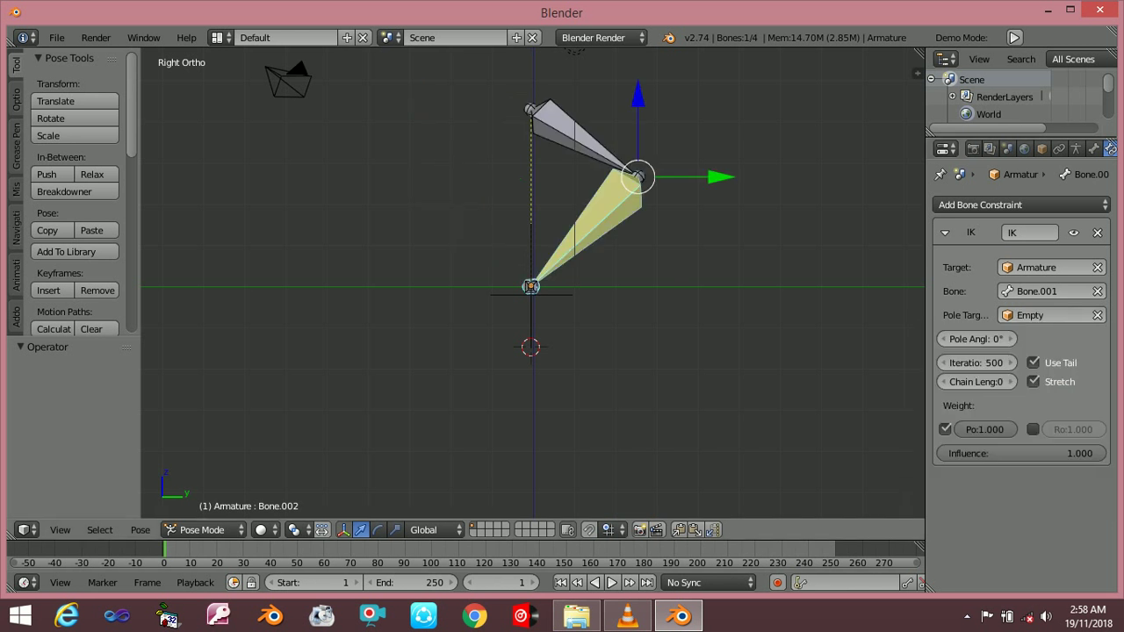
key("r")
key("y")
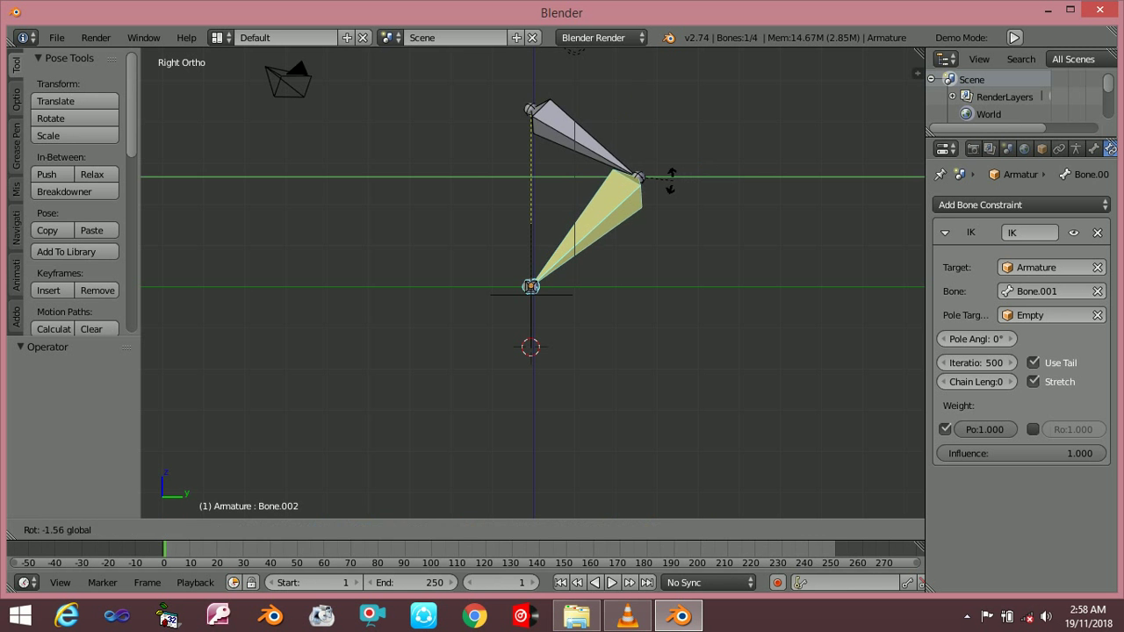
right_click(672, 95)
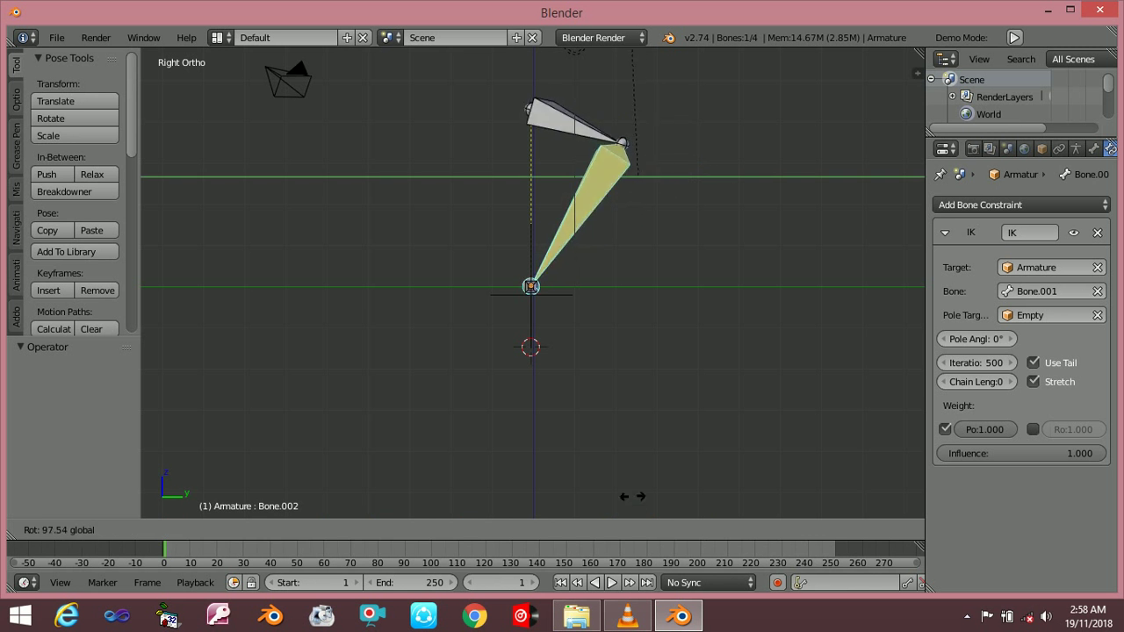
key("r")
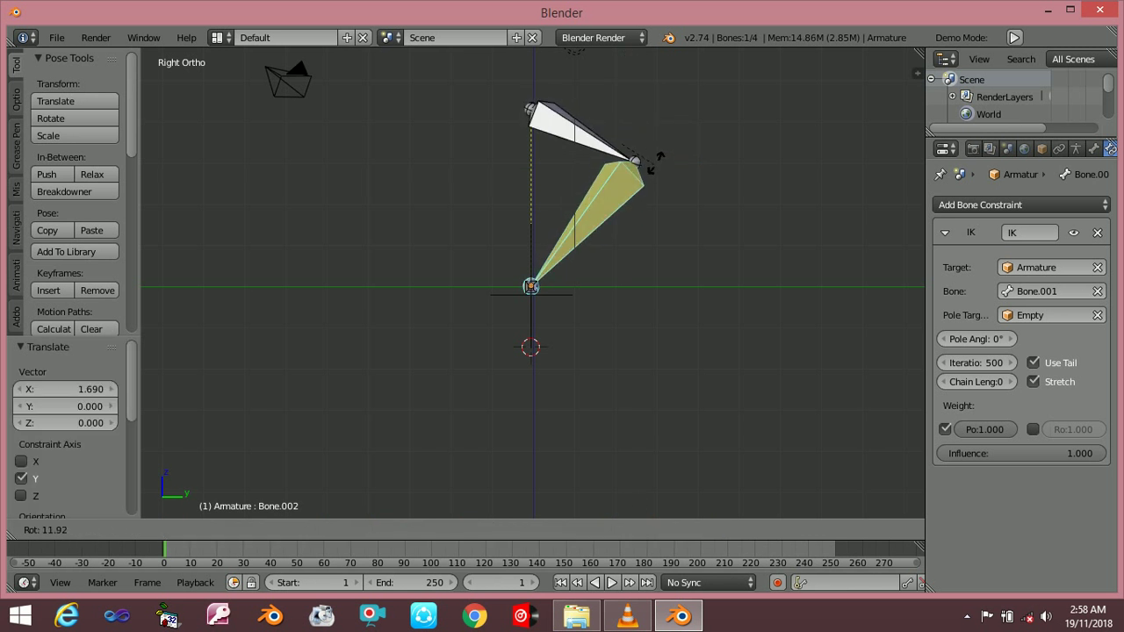
left_click(699, 127)
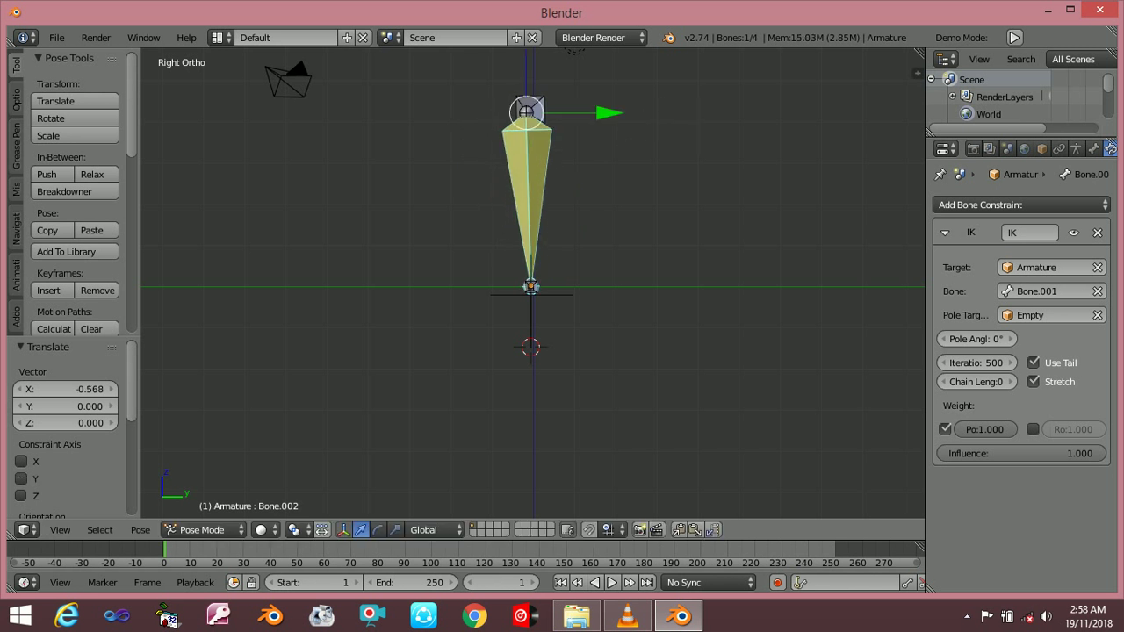
- In front view, clear the IK pole target and select the small foot bone
key("KP_1")
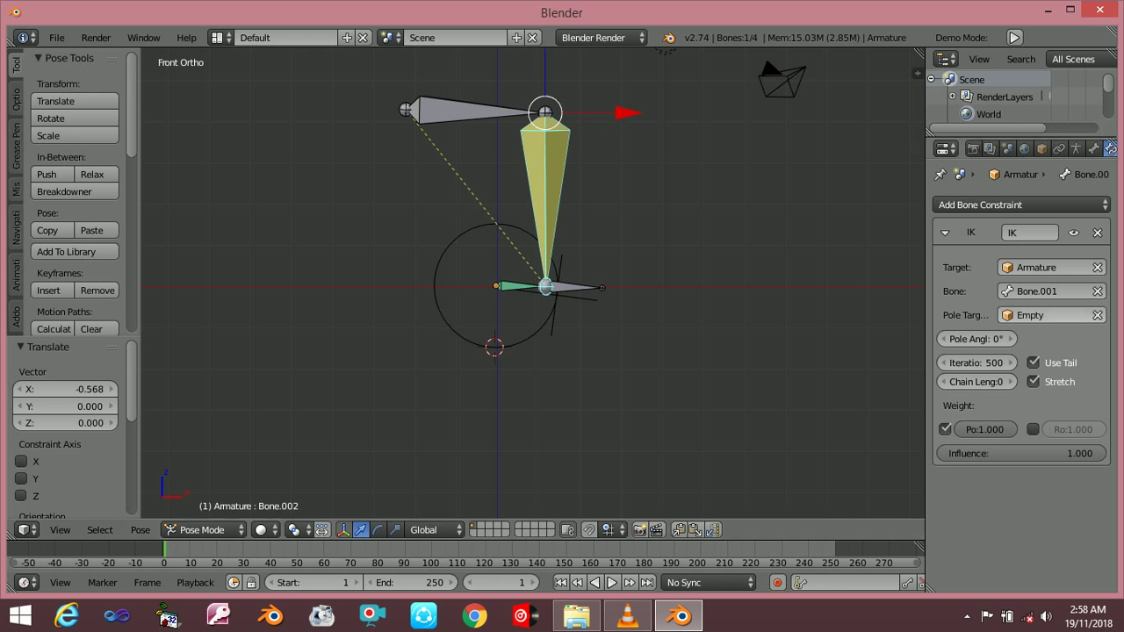
left_click(1097, 314)
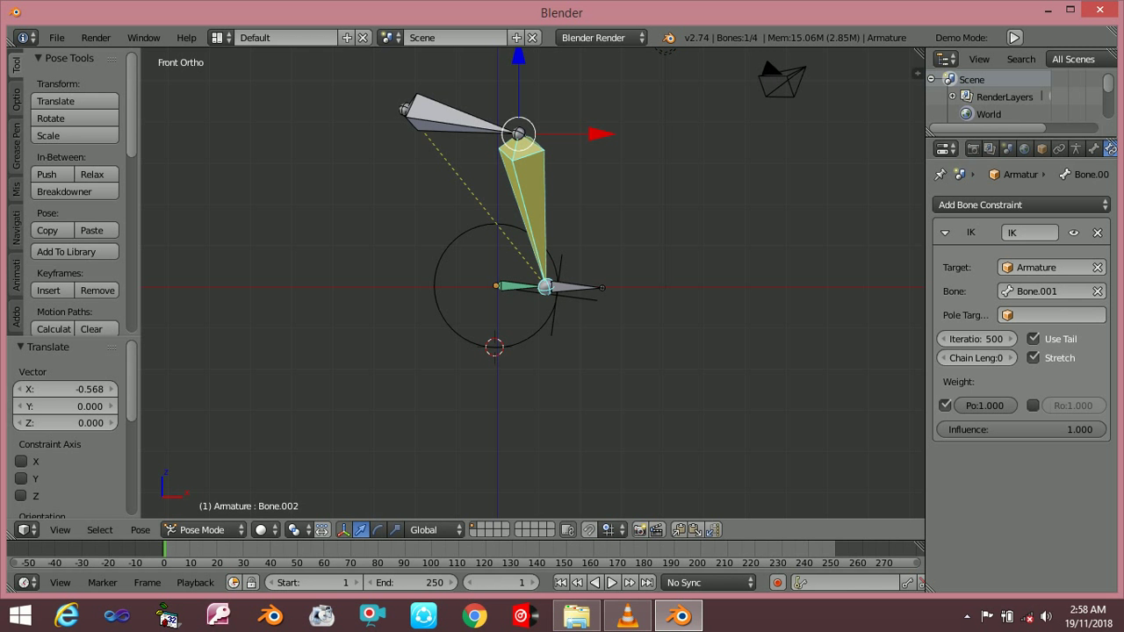
key("ctrl+z")
key("ctrl+shift+z")
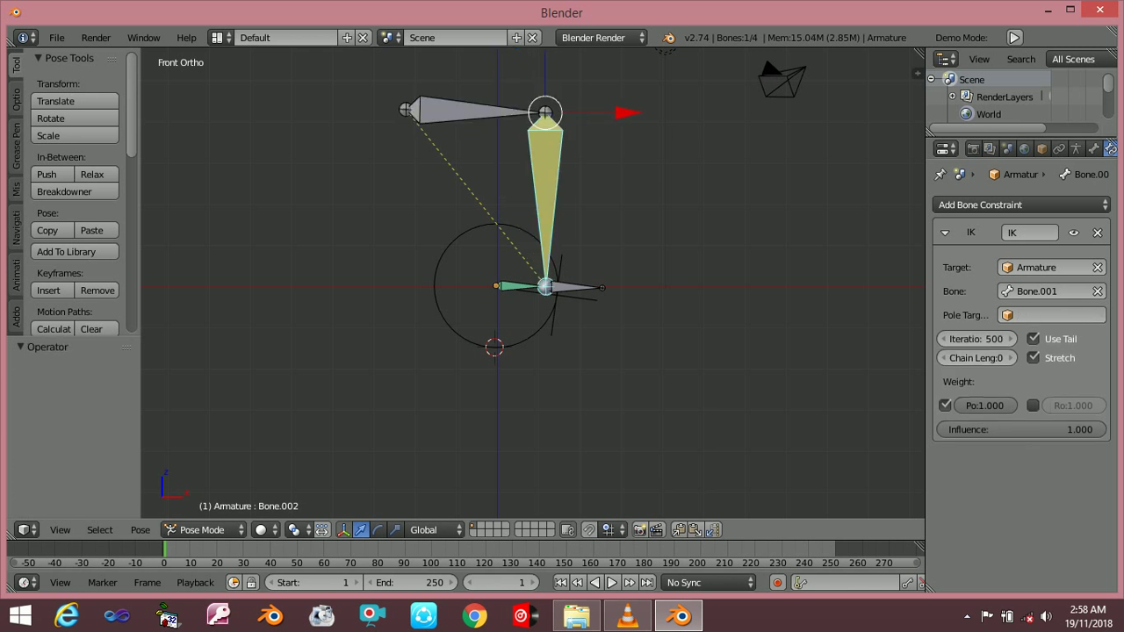
right_click(518, 286)
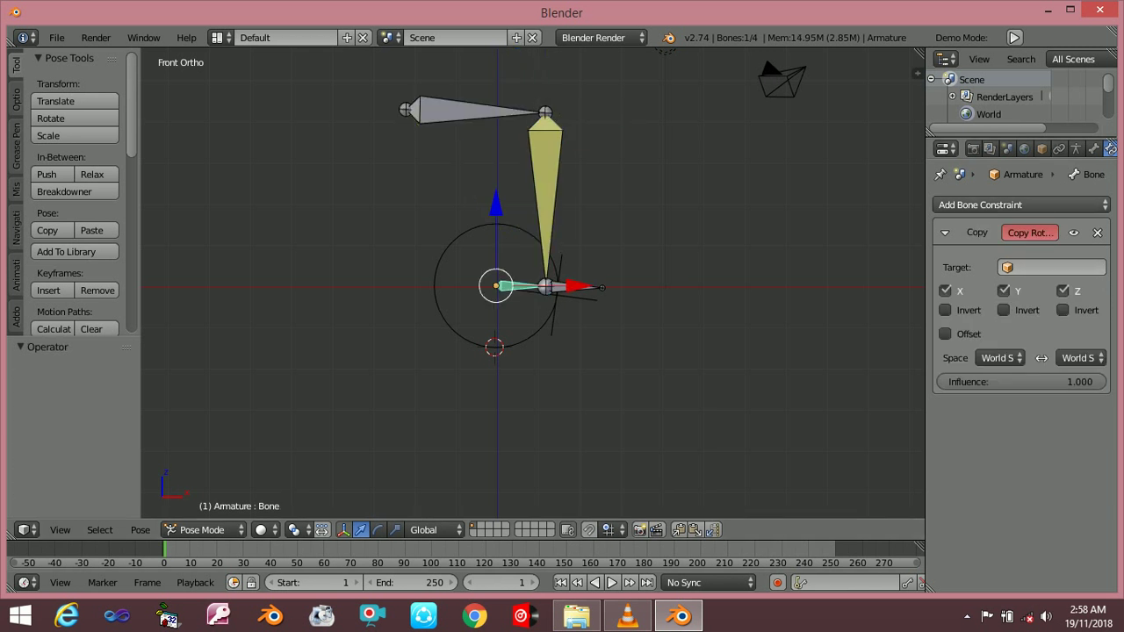
- Add an Inverse Kinematics constraint to the foot bone with the Empty as its target
left_click(1021, 205)
left_click(843, 283)
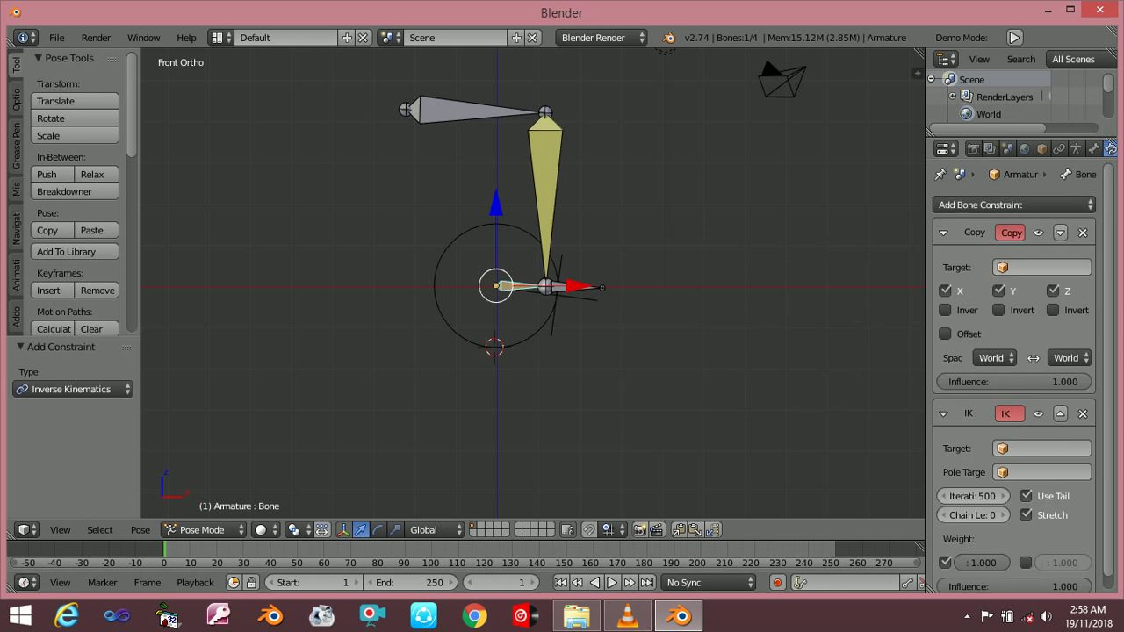
left_click(1042, 448)
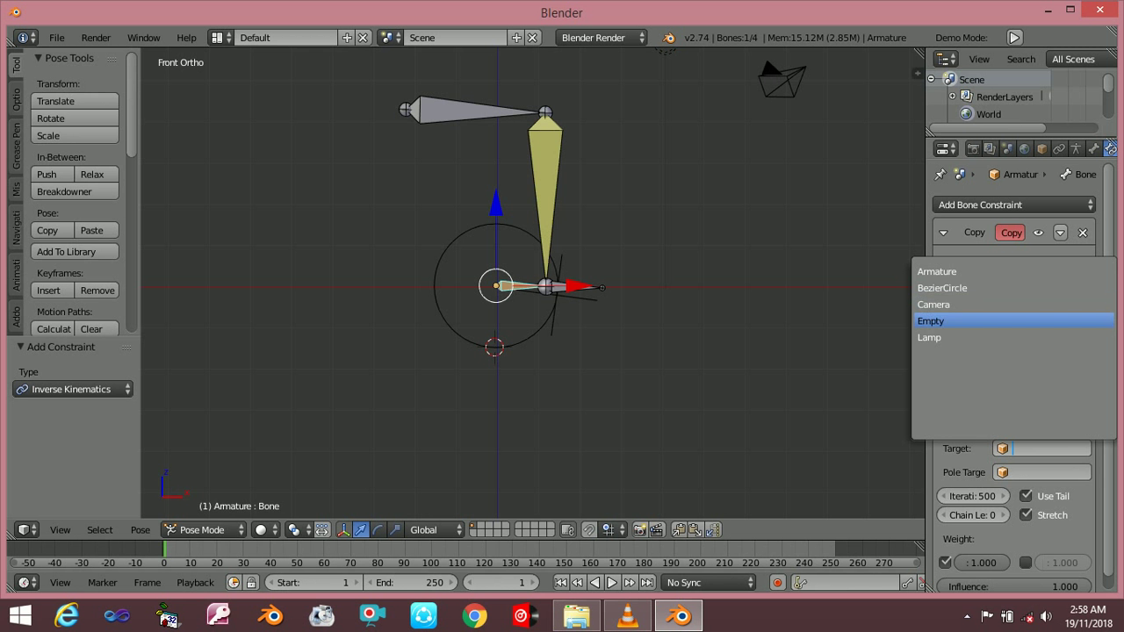
left_click(966, 321)
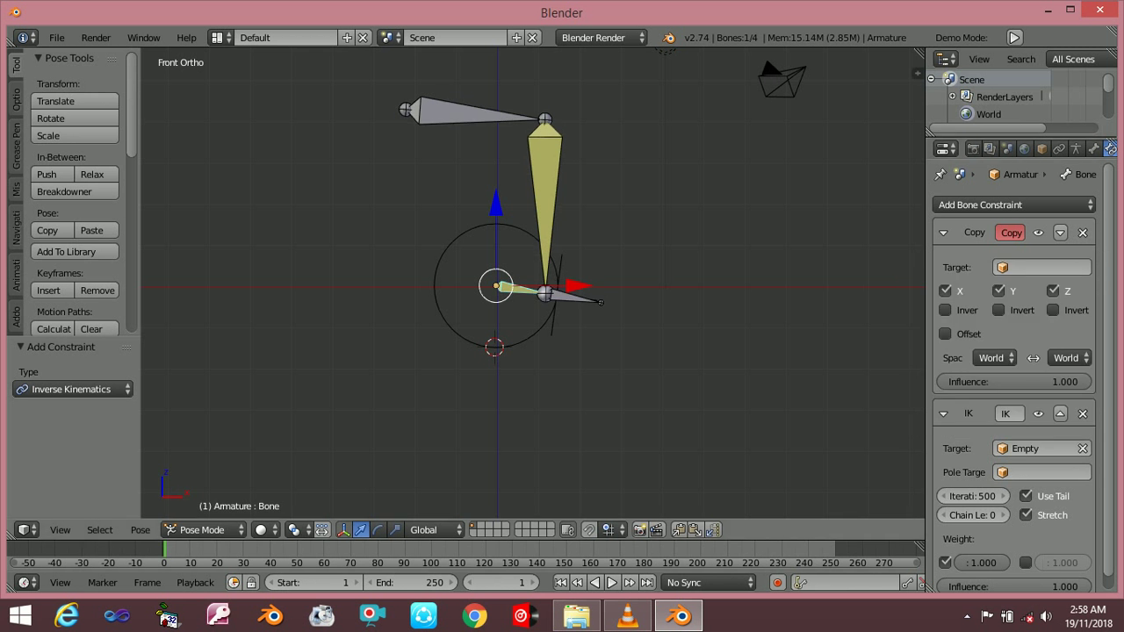
- Select the BezierCircle, Bone.001 and Bone.002, and rotate Bone.002 slightly to check its IK
right_click(557, 290)
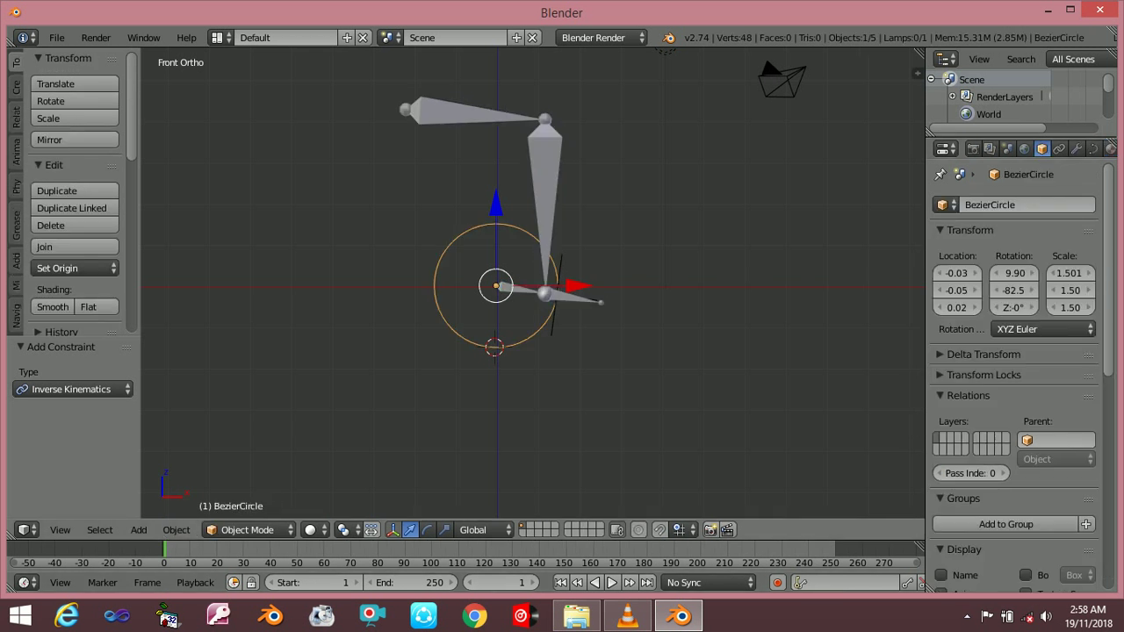
right_click(571, 298)
right_click(544, 193)
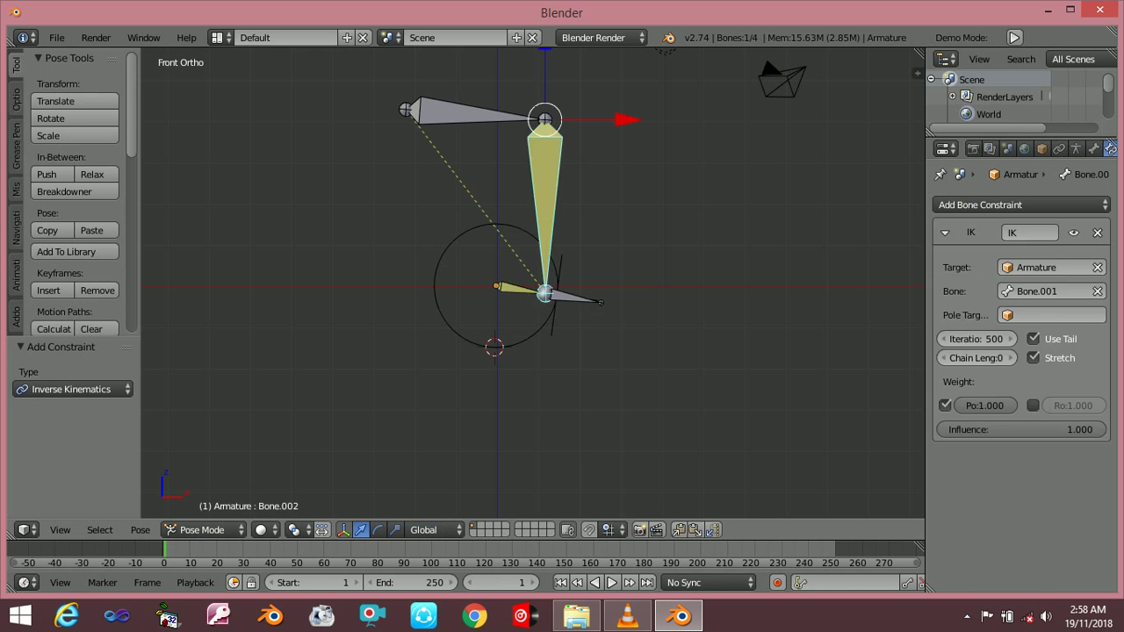
key("r")
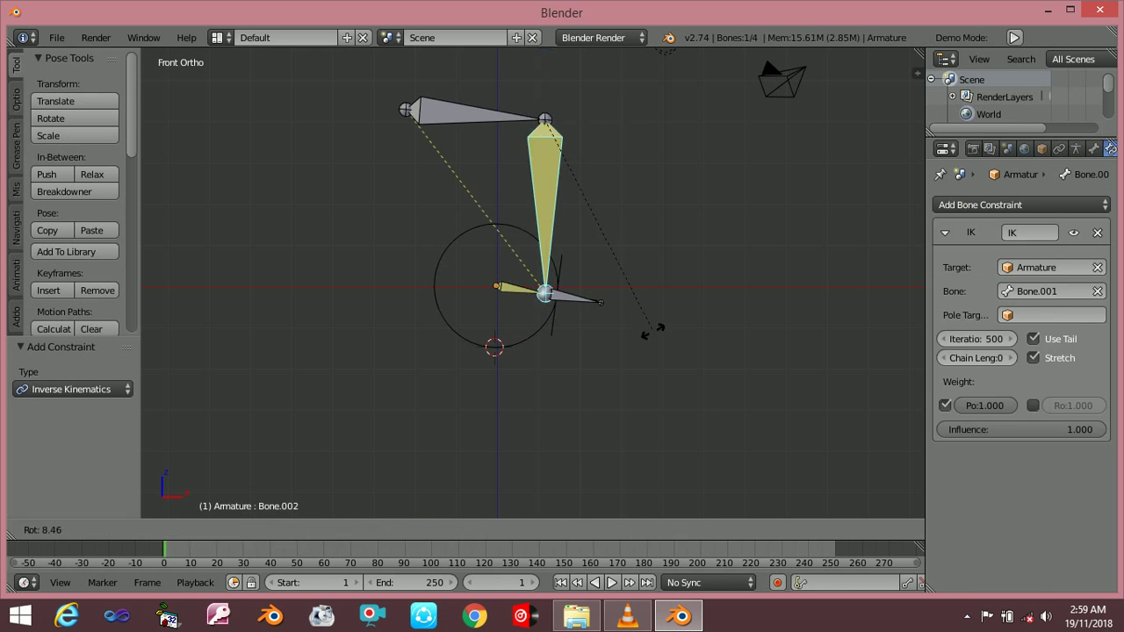
left_click(660, 315)
- Rotate the Empty by 41.682°
right_click(555, 295)
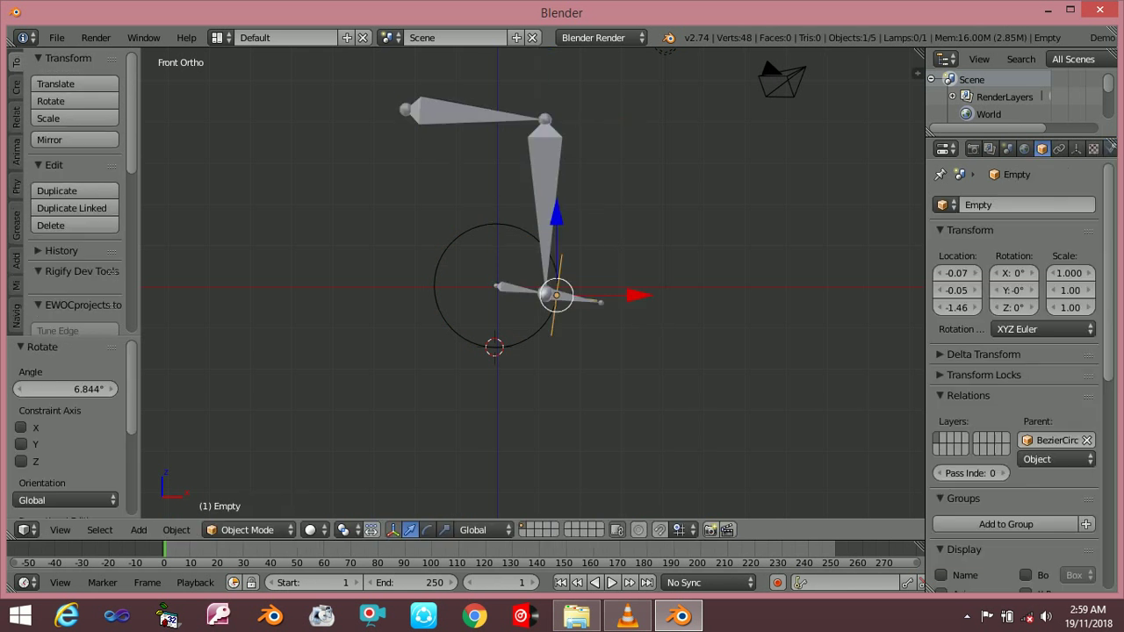
key("r")
left_click(647, 345)
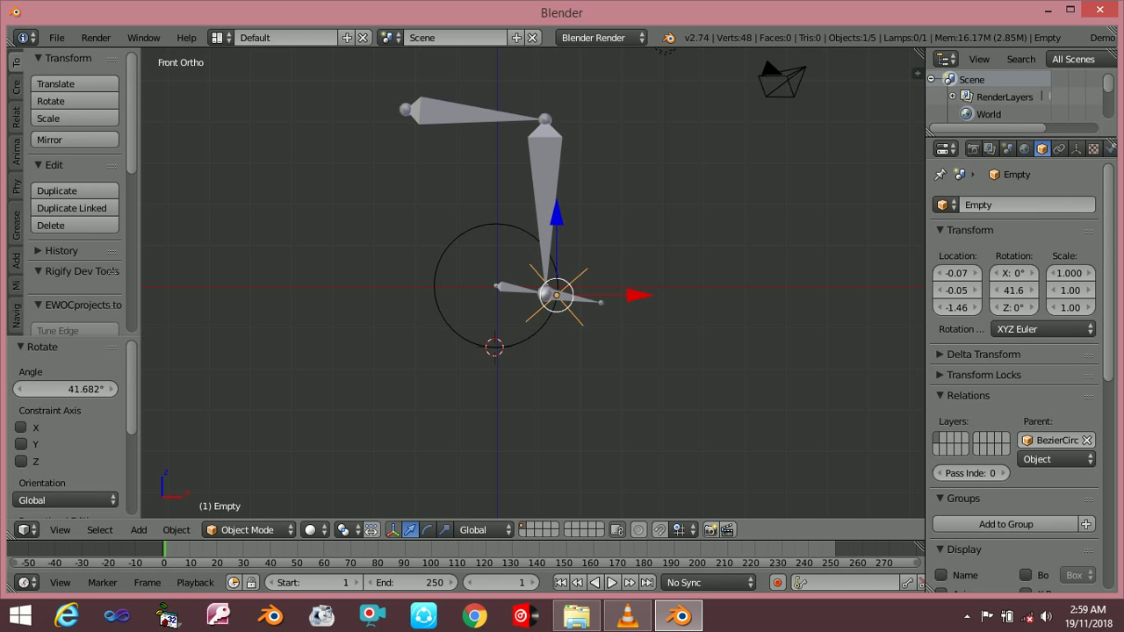
- Spin the BezierCircle control by 728.723° so the foot swings with it
right_click(556, 292)
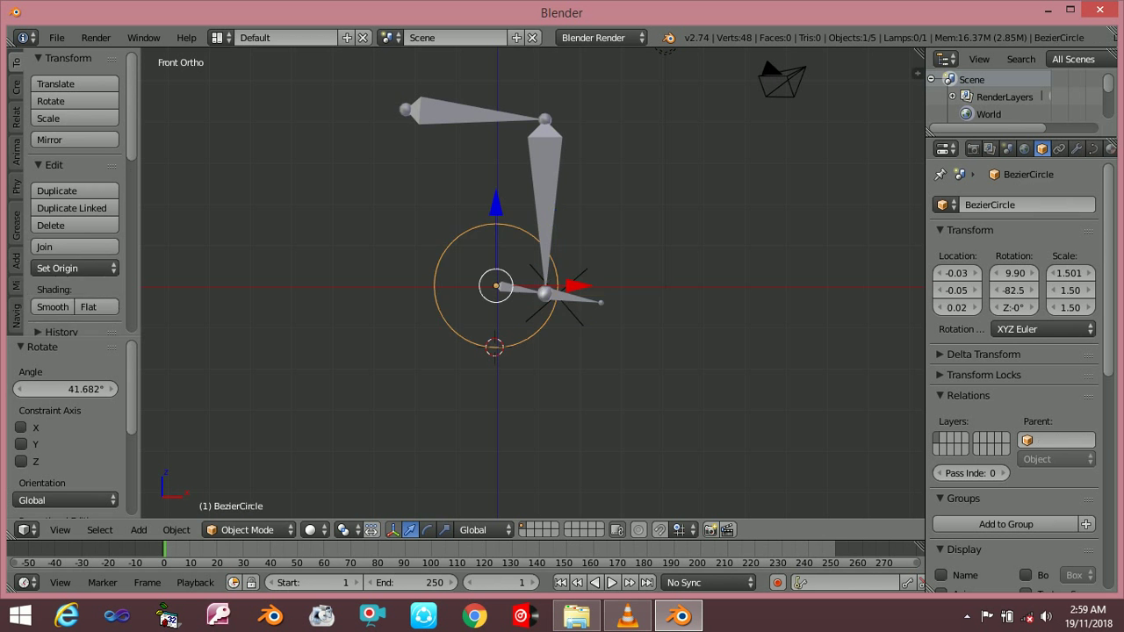
key("r")
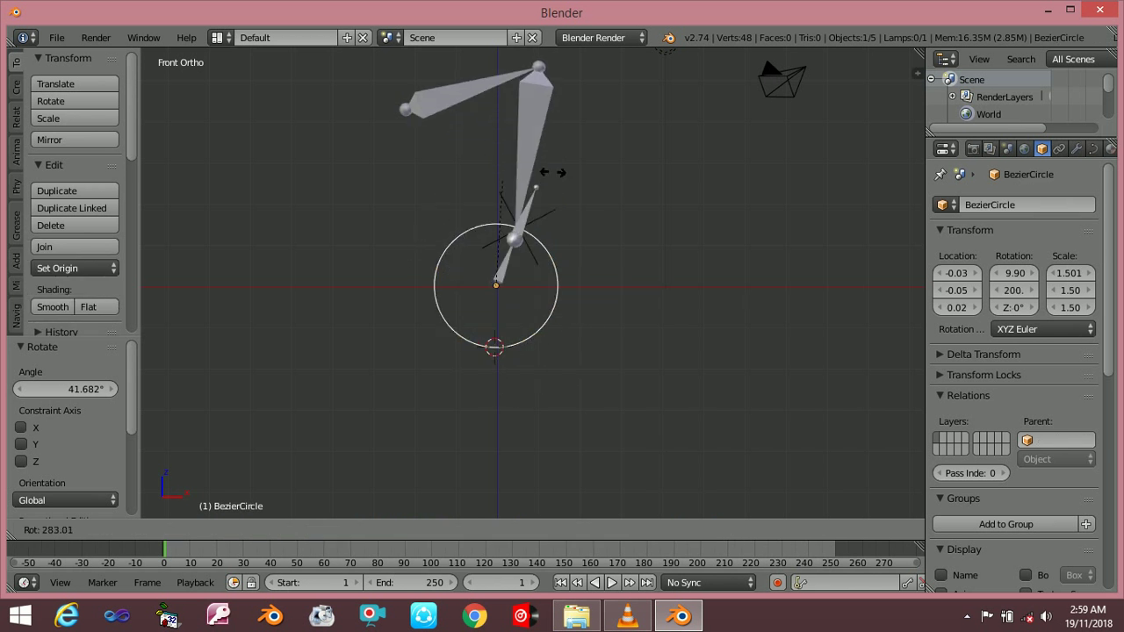
left_click(569, 284)
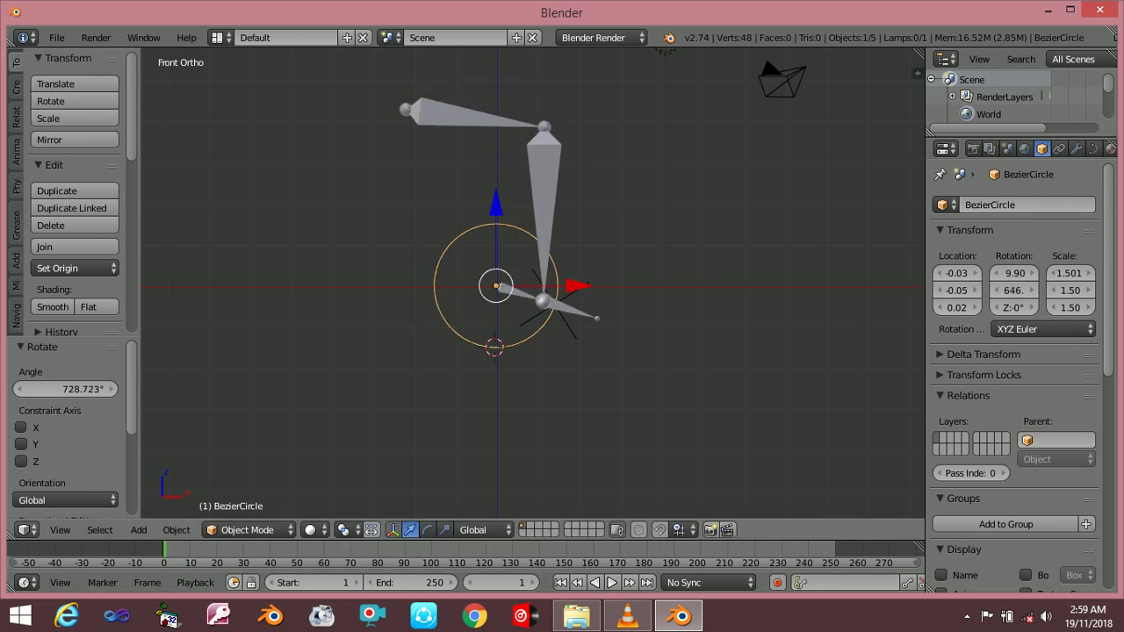
- Split the 3D view and turn the left area into a Graph Editor
left_click_drag(11, 519, 373, 492)
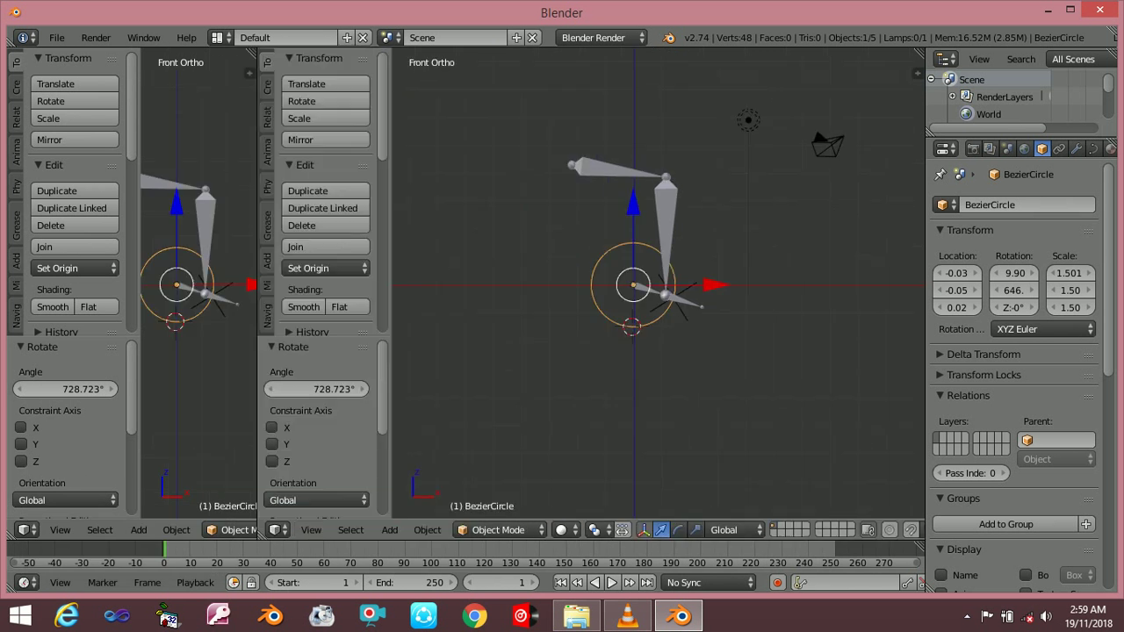
left_click(25, 529)
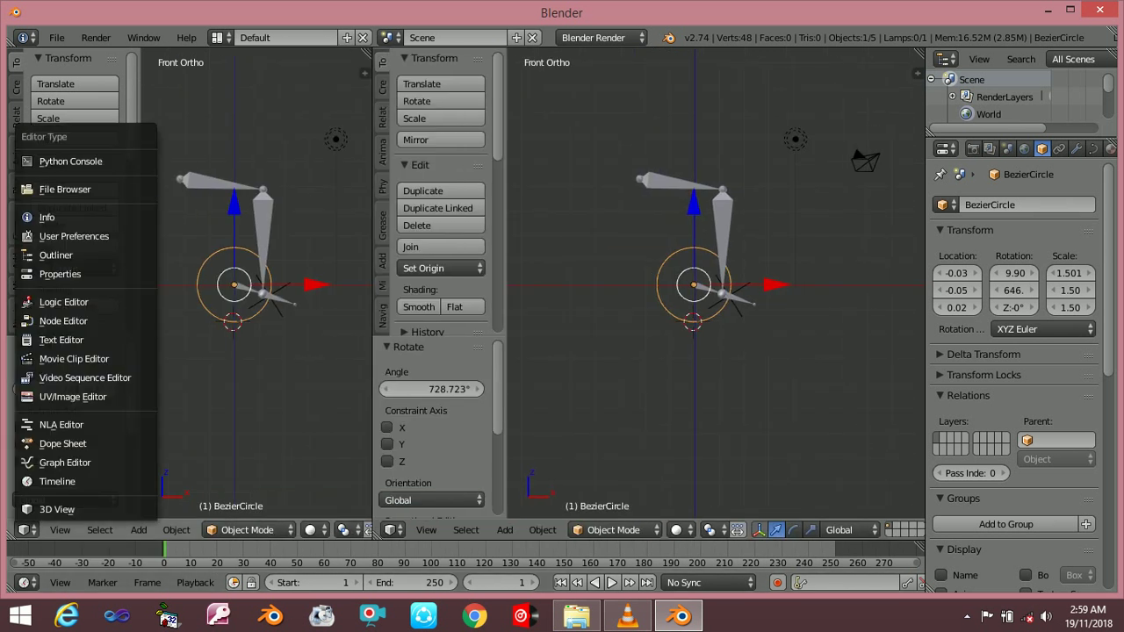
left_click(66, 462)
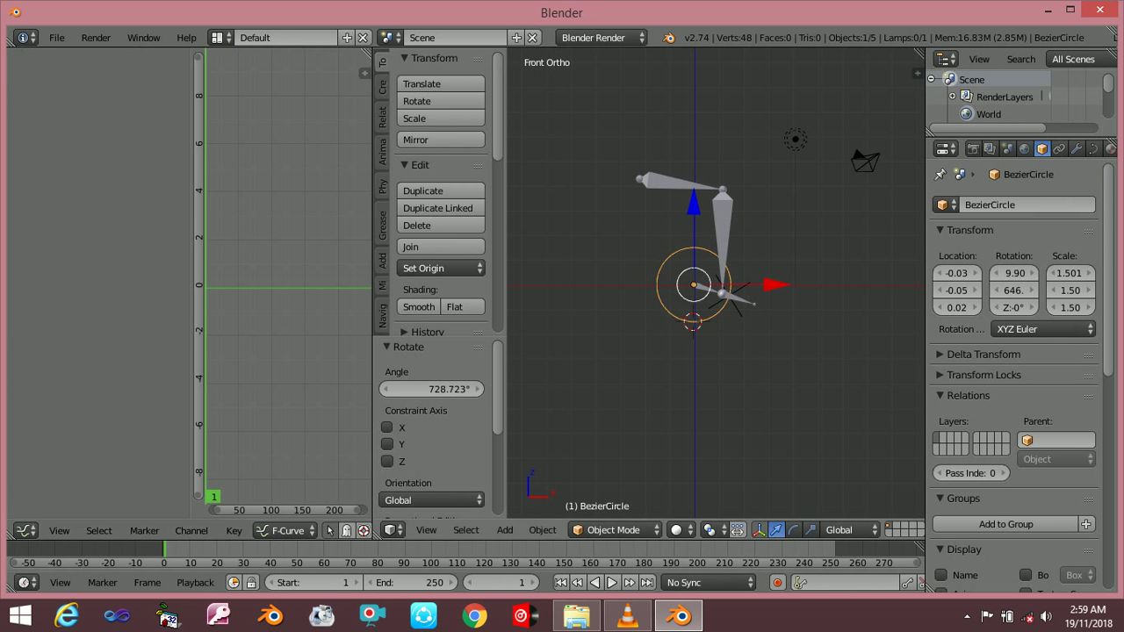
- Insert a rotation keyframe on the BezierCircle and show its expanded Y rotation curve properties
key("i")
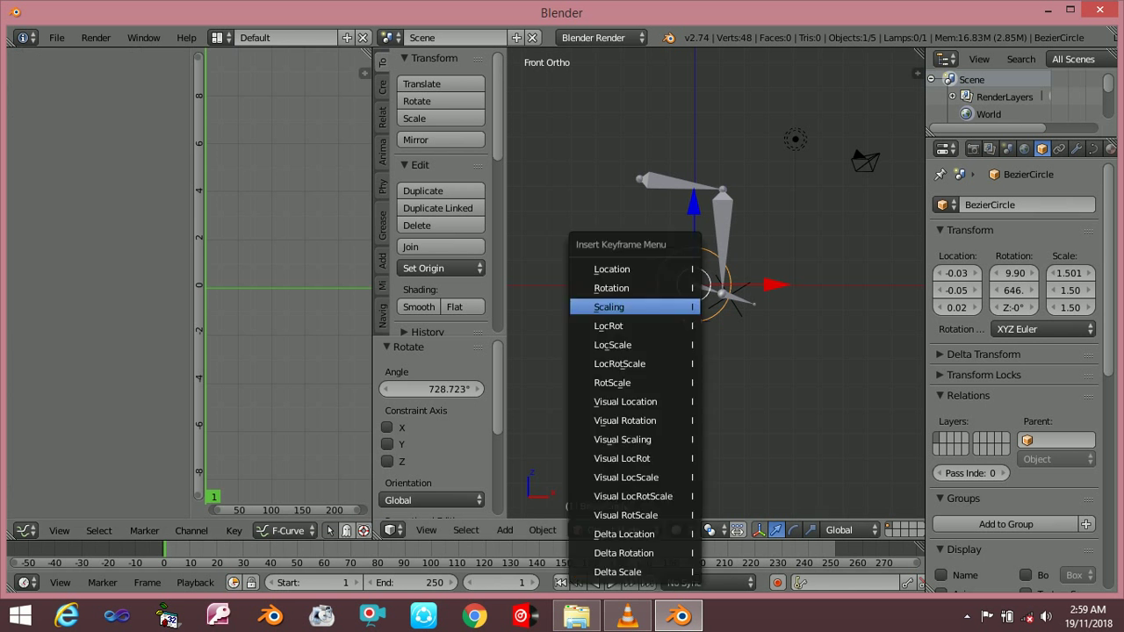
left_click(611, 288)
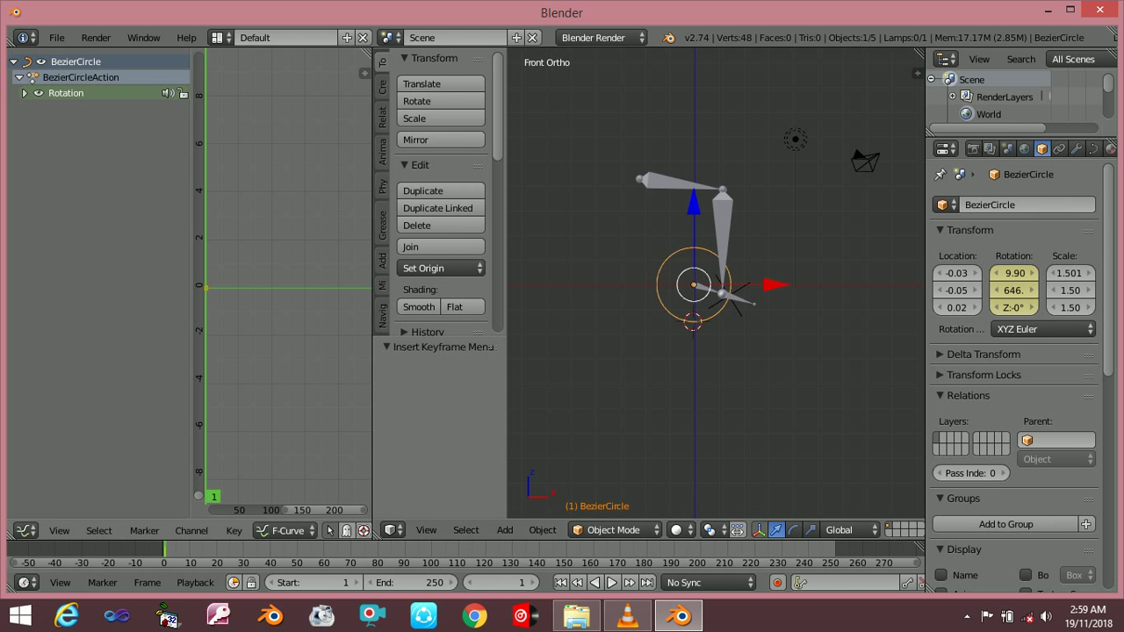
left_click_drag(193, 263, 102, 263)
left_click(24, 92)
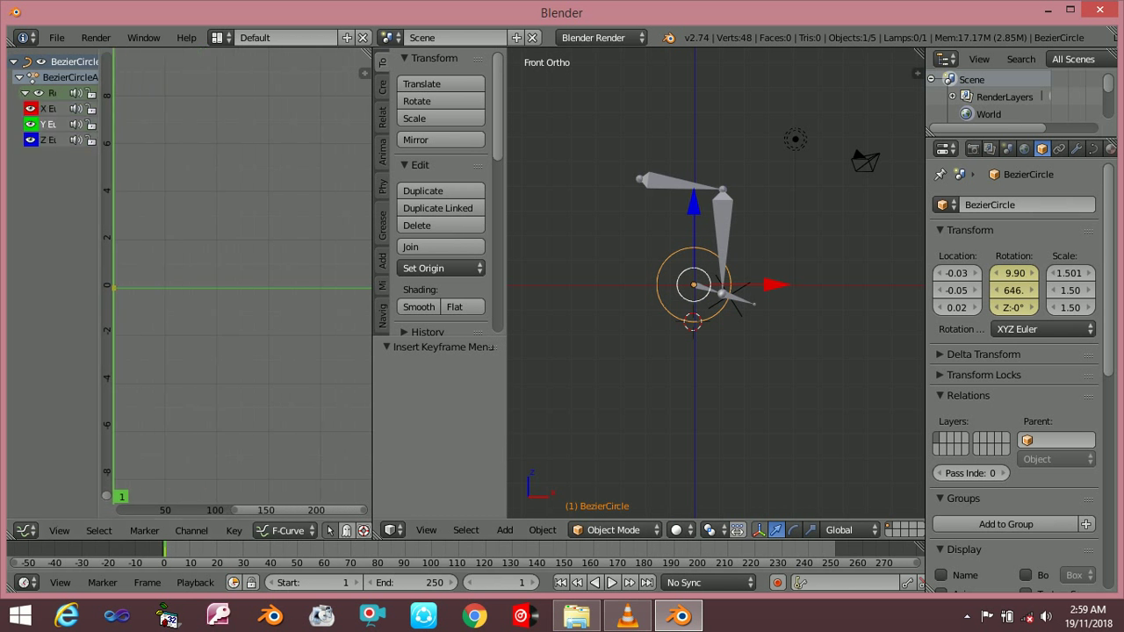
key("n")
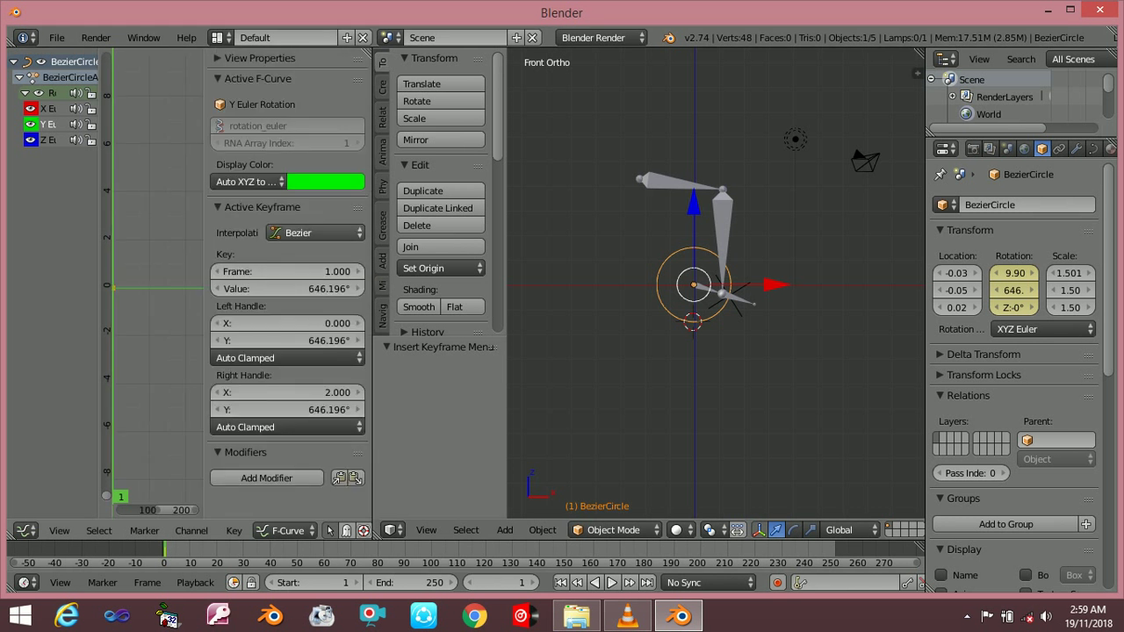
- Give the Y Euler Rotation curve a Generator modifier and Linear interpolation, then merge away the Graph Editor
left_click(266, 477)
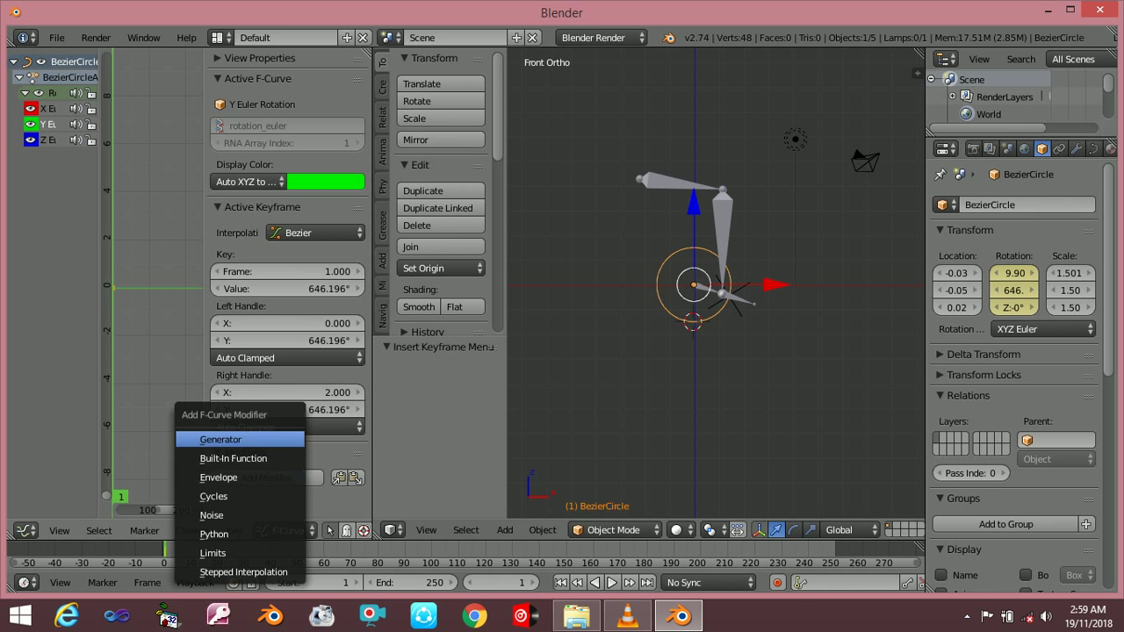
left_click(220, 439)
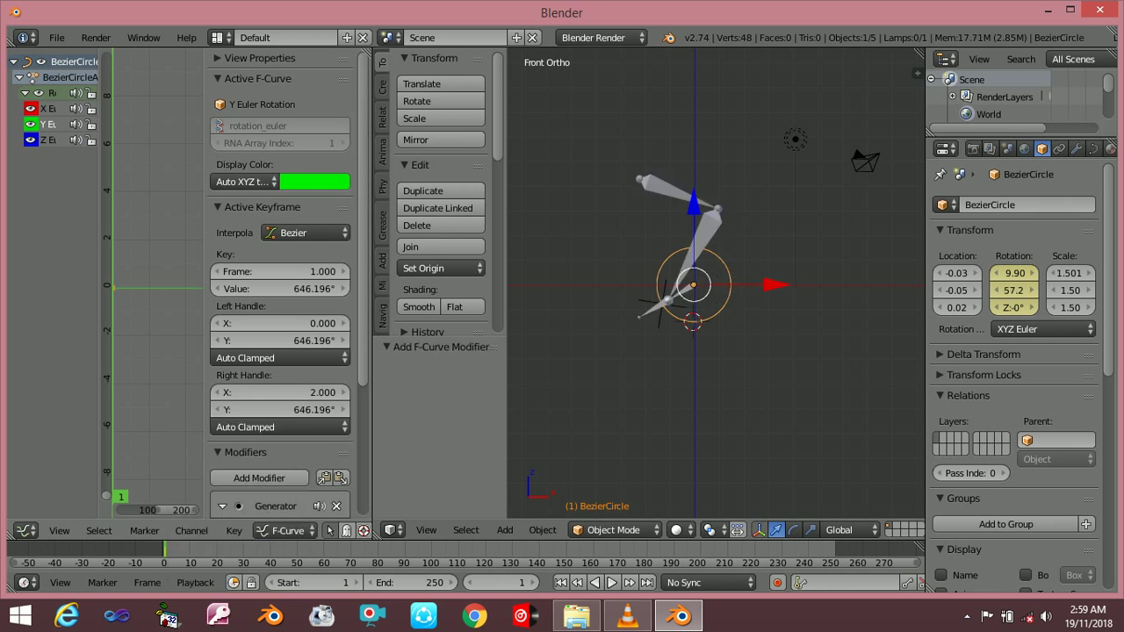
left_click(303, 233)
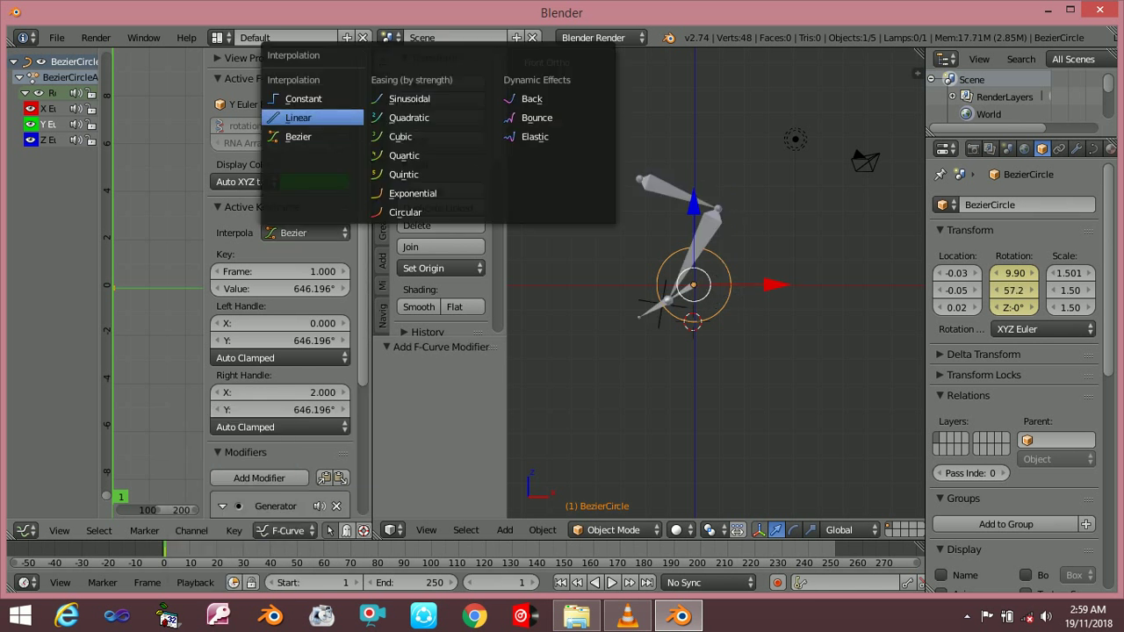
left_click(299, 118)
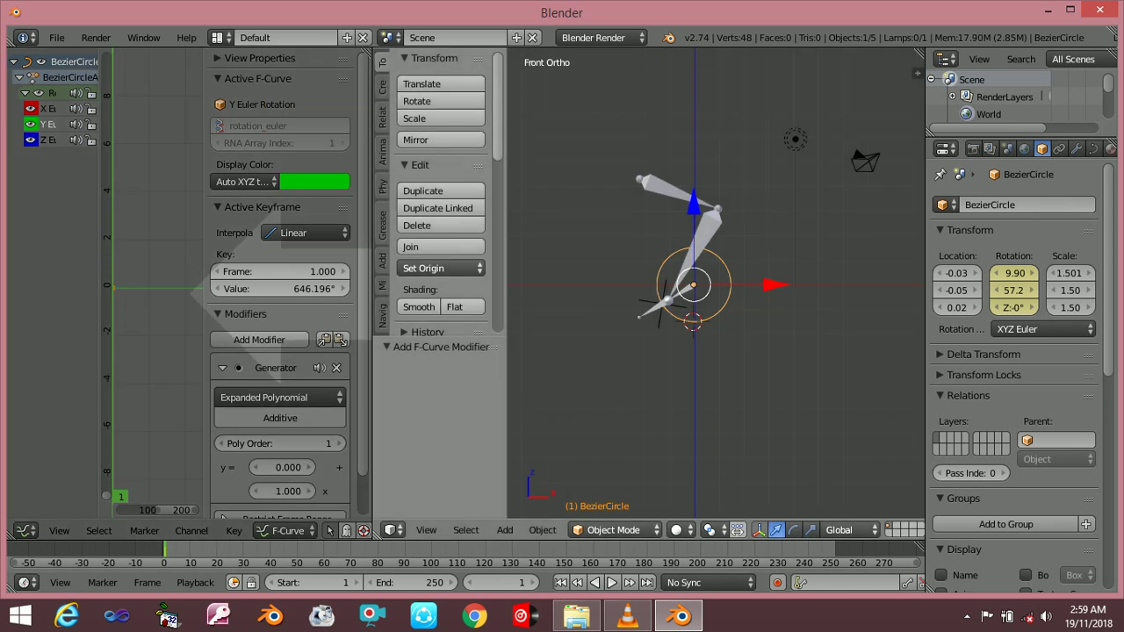
left_click_drag(374, 51, 176, 53)
left_click(570, 358)
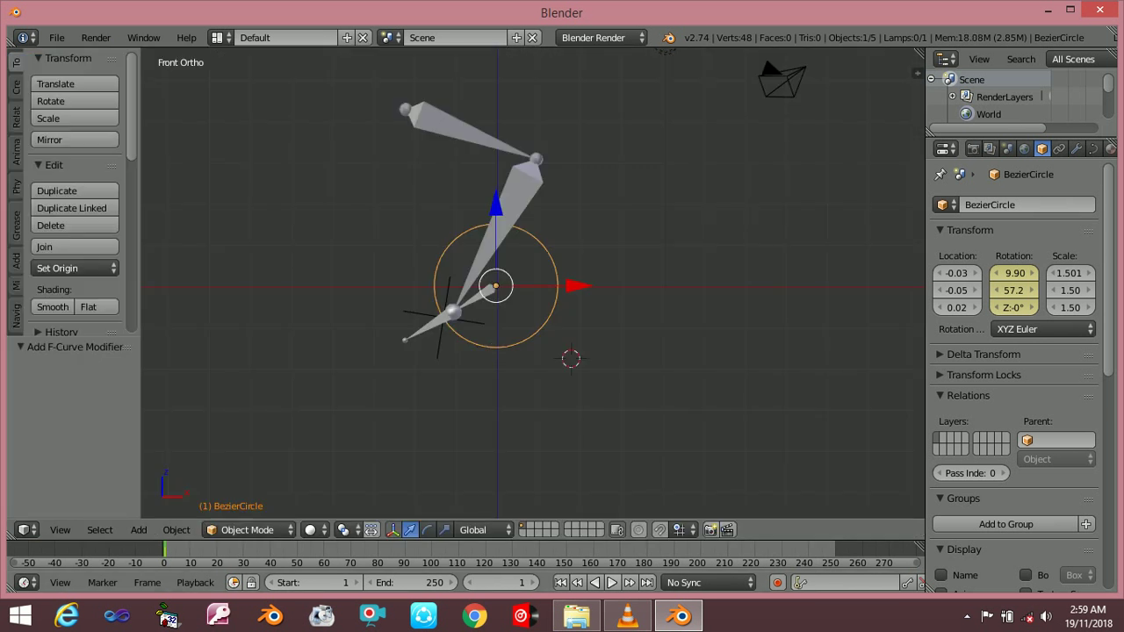
- Preview the spin playback, then split the view and show the circle's rotation curves in a Graph Editor
left_click(612, 582)
left_click(603, 582)
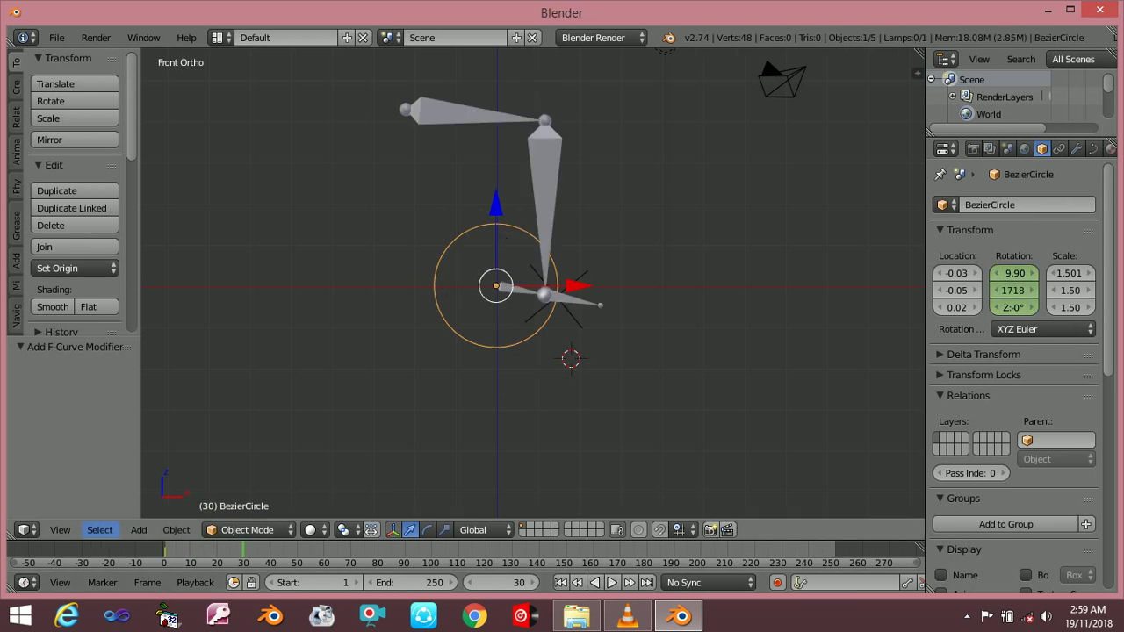
left_click_drag(12, 536, 395, 526)
left_click(23, 529)
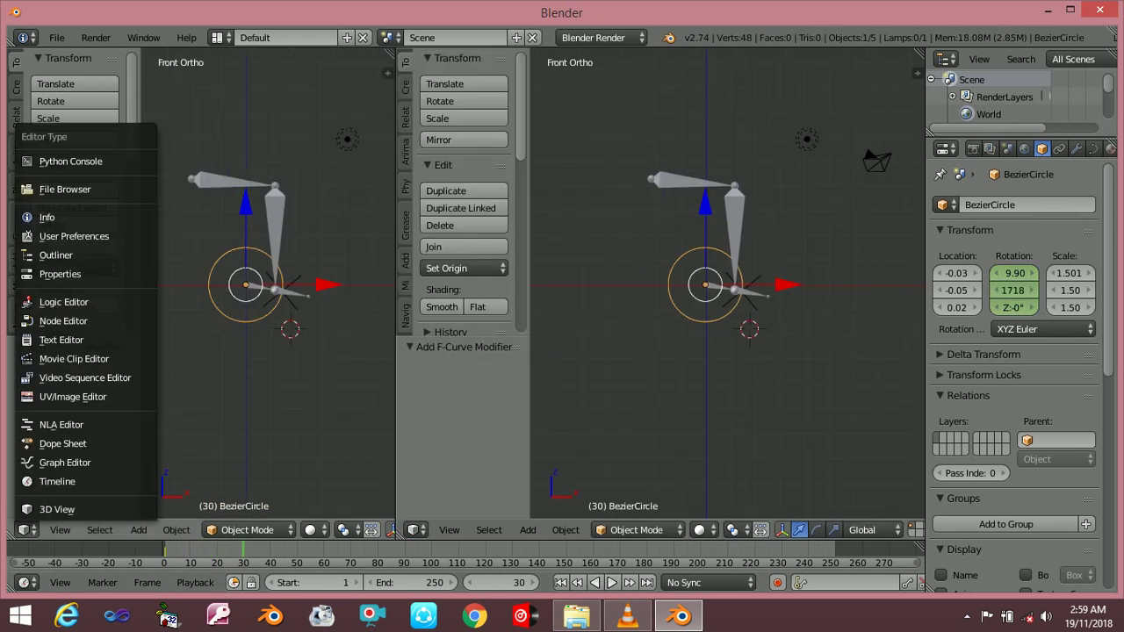
left_click(57, 481)
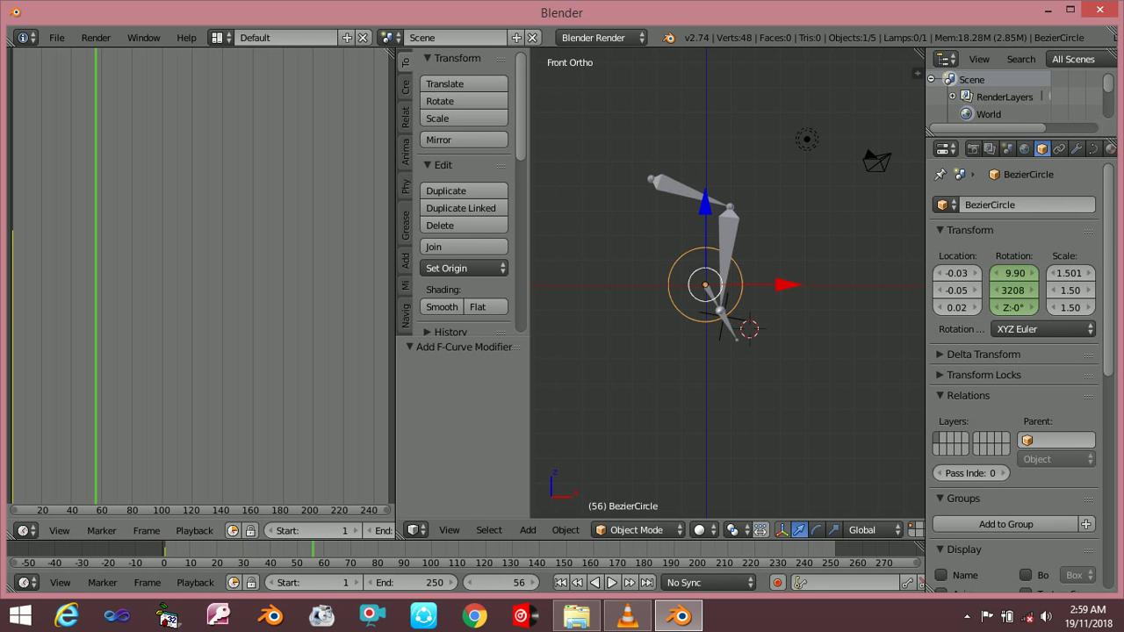
left_click(23, 530)
left_click(53, 464)
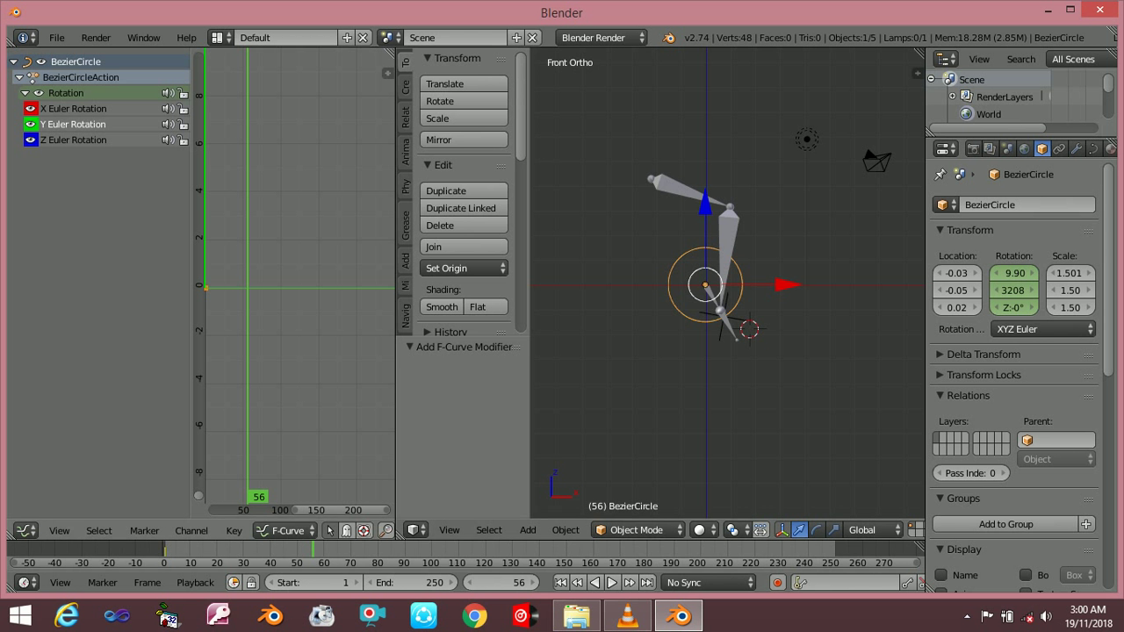
- Set the Generator modifier's x coefficient to 0.100
key("n")
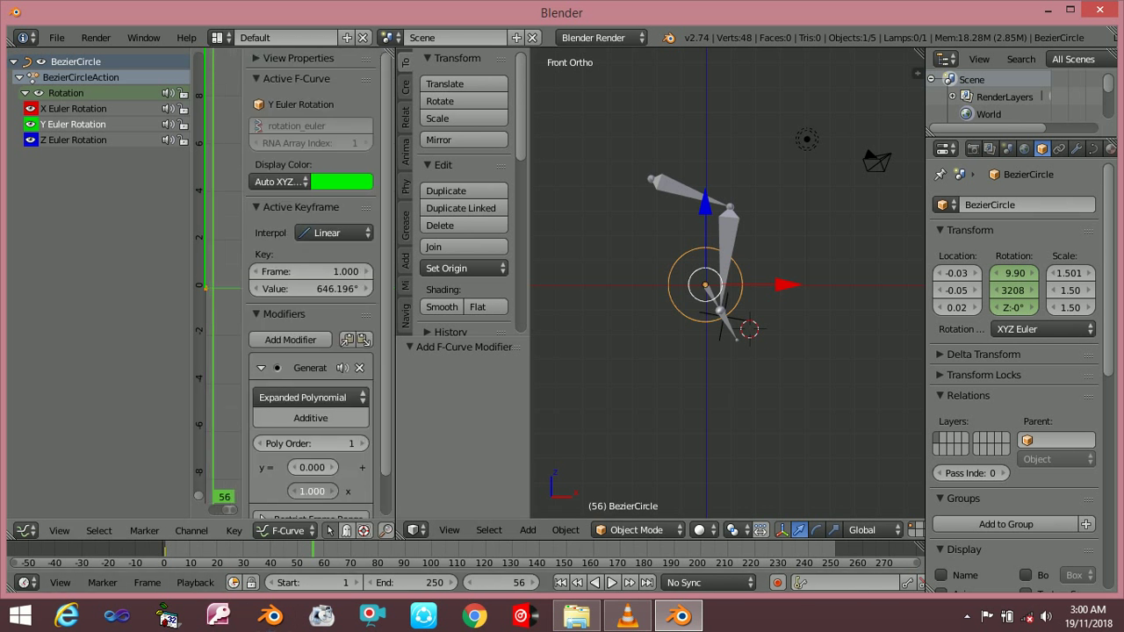
type("0.1")
key("Return")
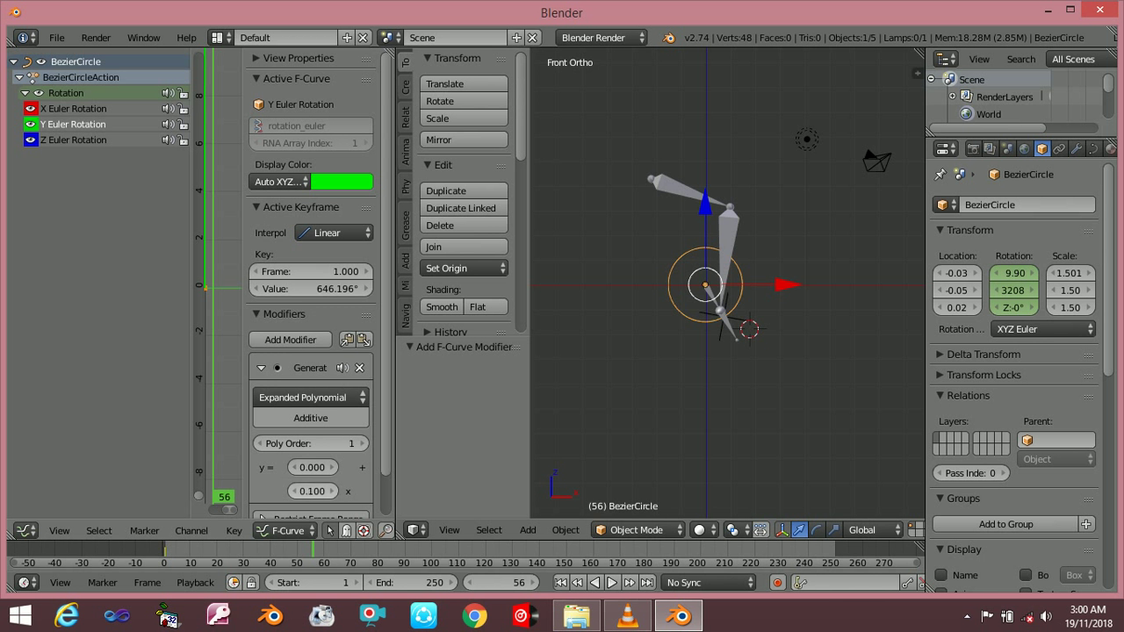
- Switch the left area back to a 3D view and return to frame 1
left_click(26, 530)
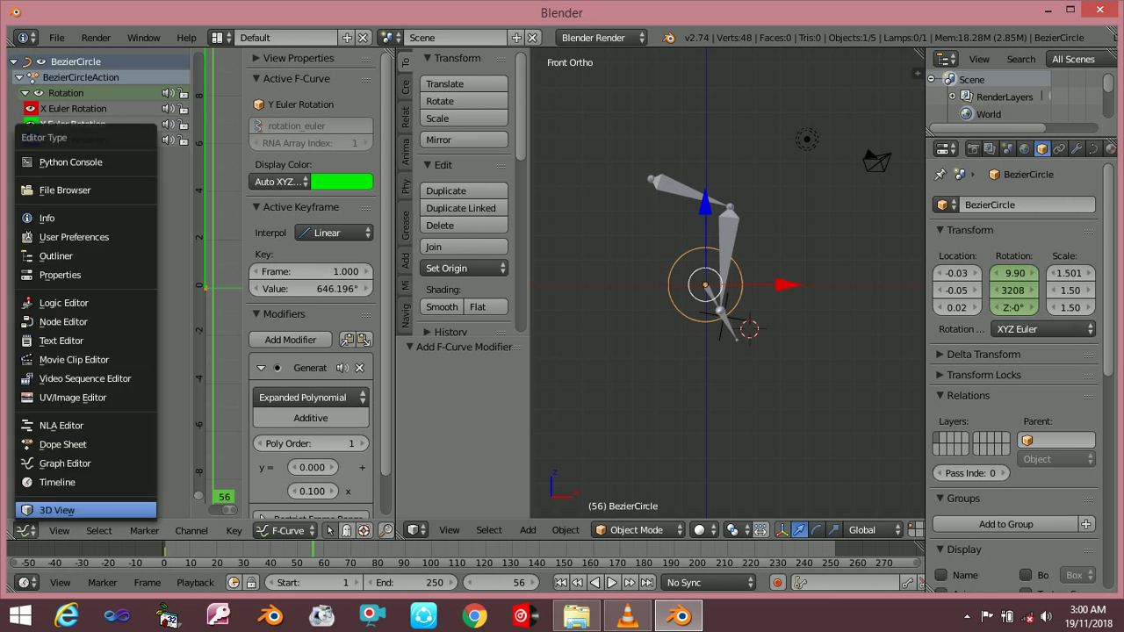
left_click(57, 510)
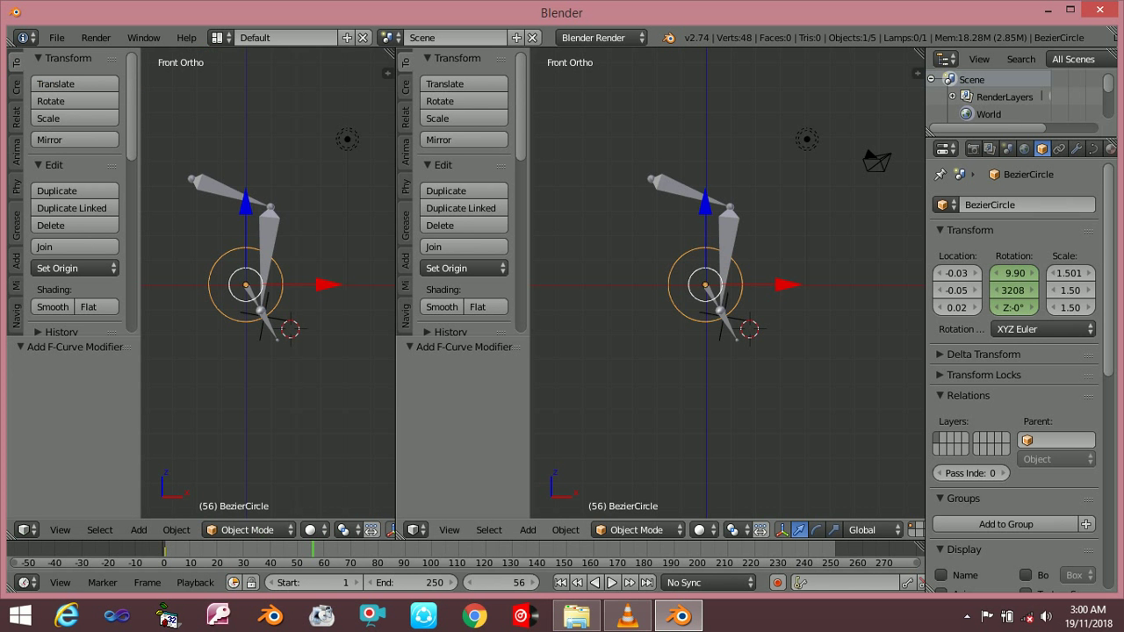
left_click(561, 582)
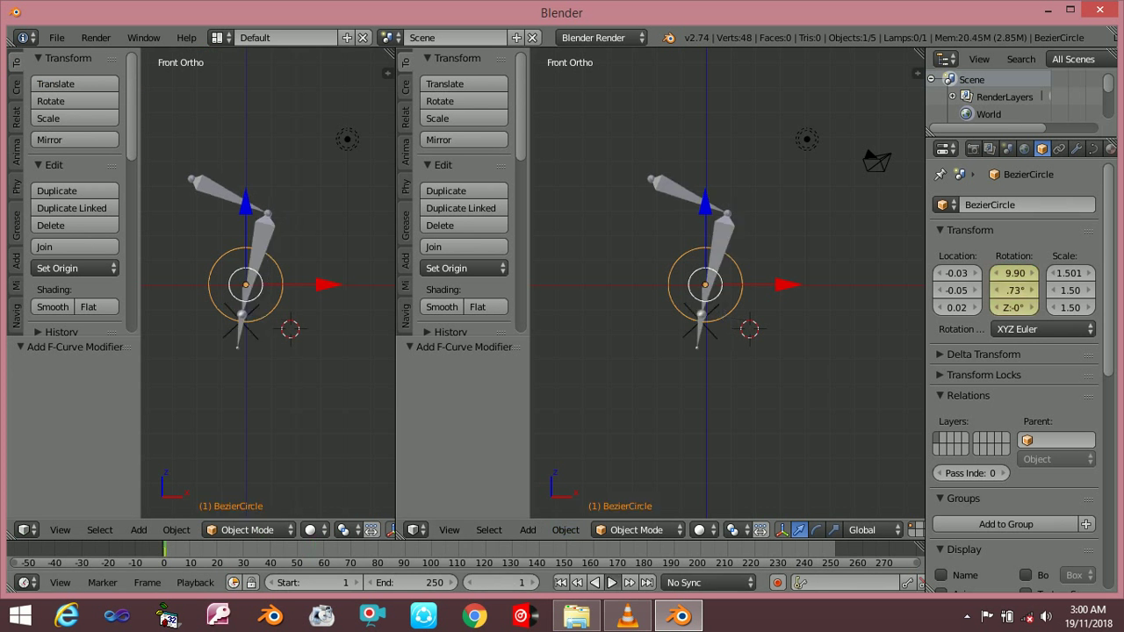
- Play the animation with Alt+A, merge the two 3D views into one, then stop playback
key("alt+a")
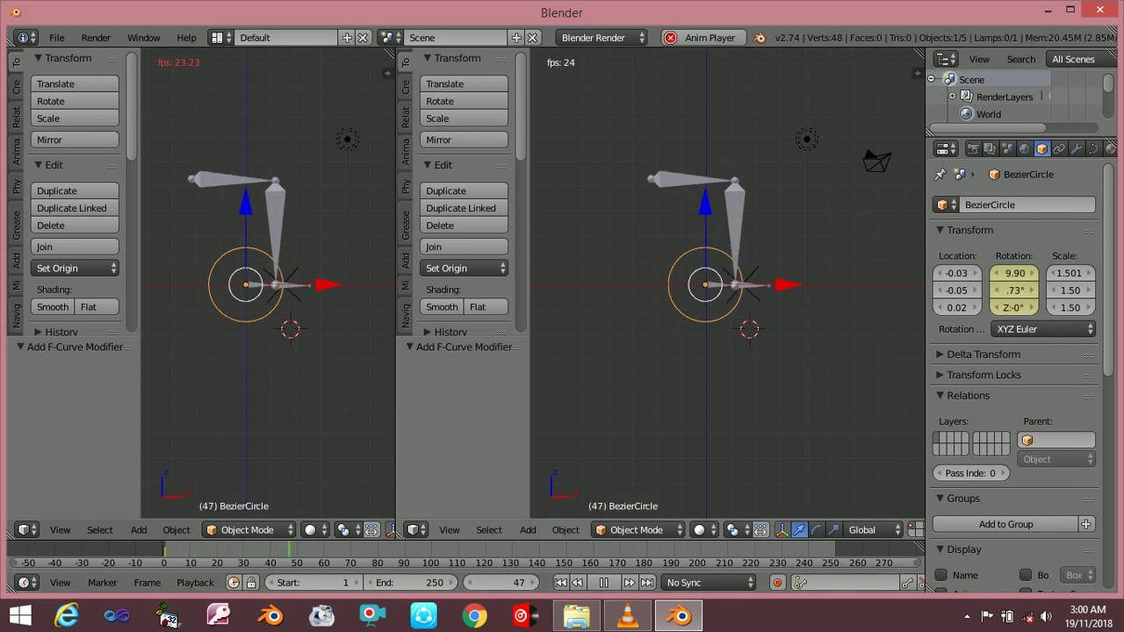
left_click_drag(396, 263, 146, 263)
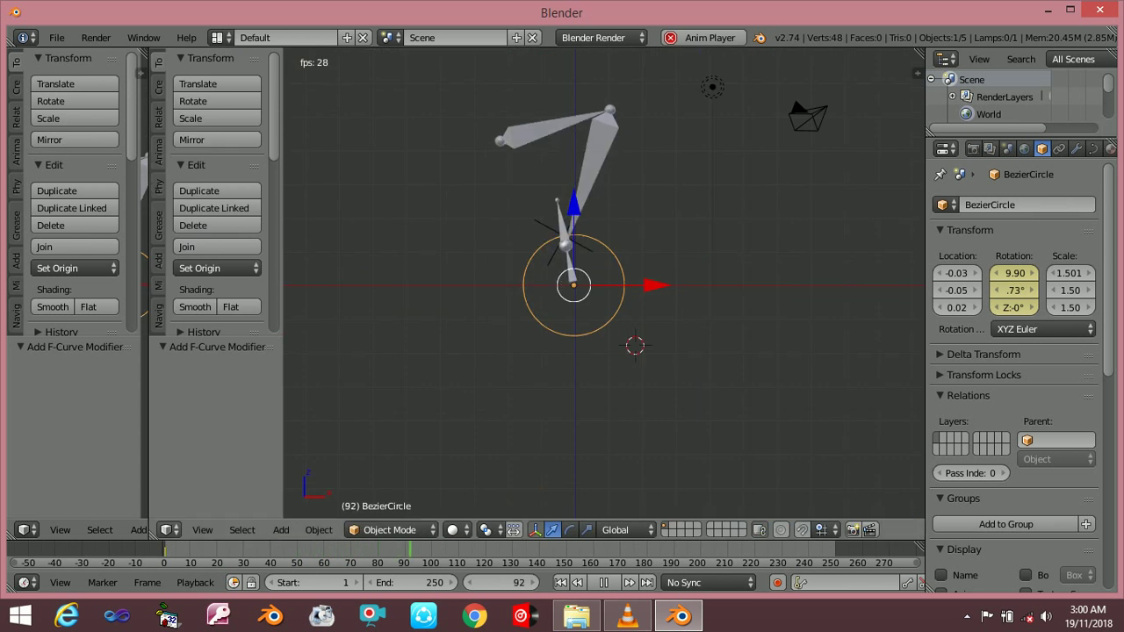
left_click_drag(151, 516, 100, 527)
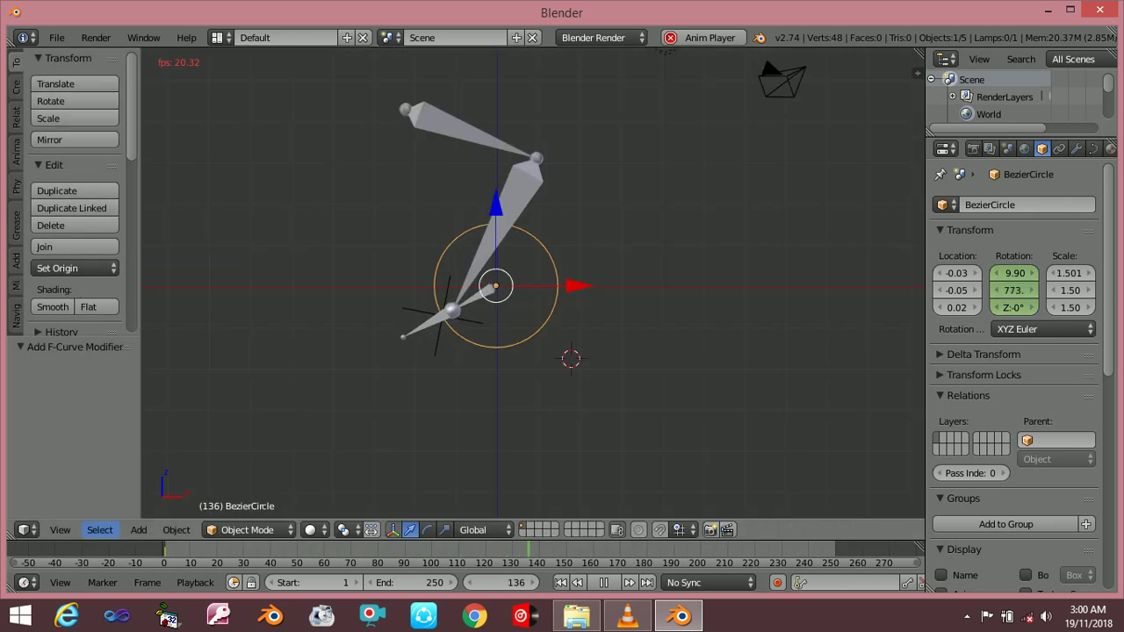
left_click(409, 405)
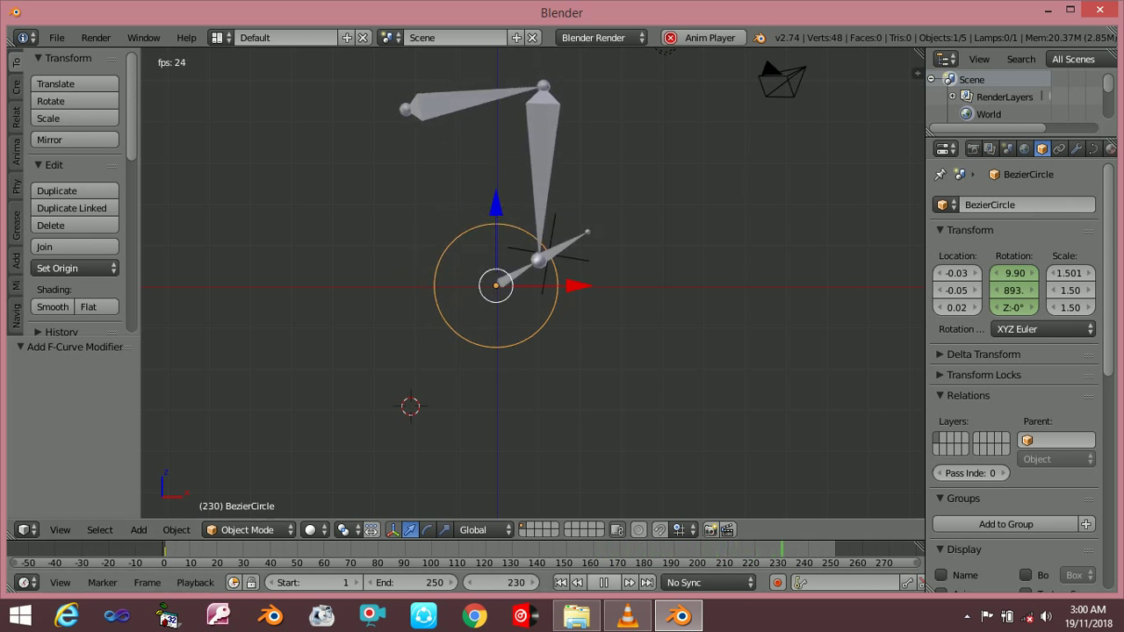
key("alt+a")
left_click(688, 270)
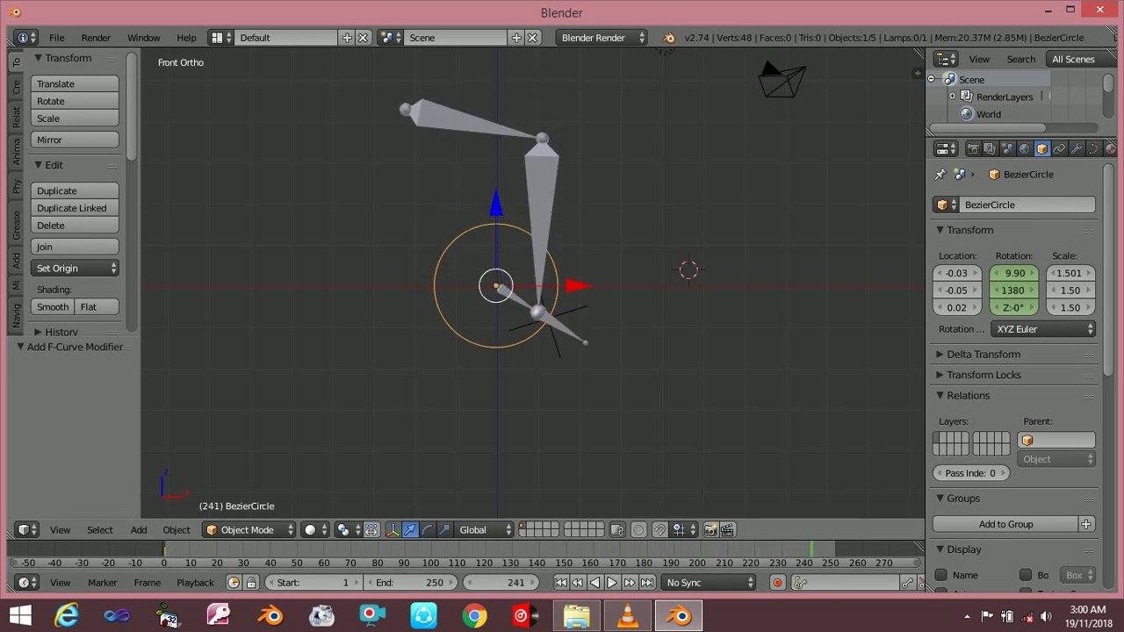